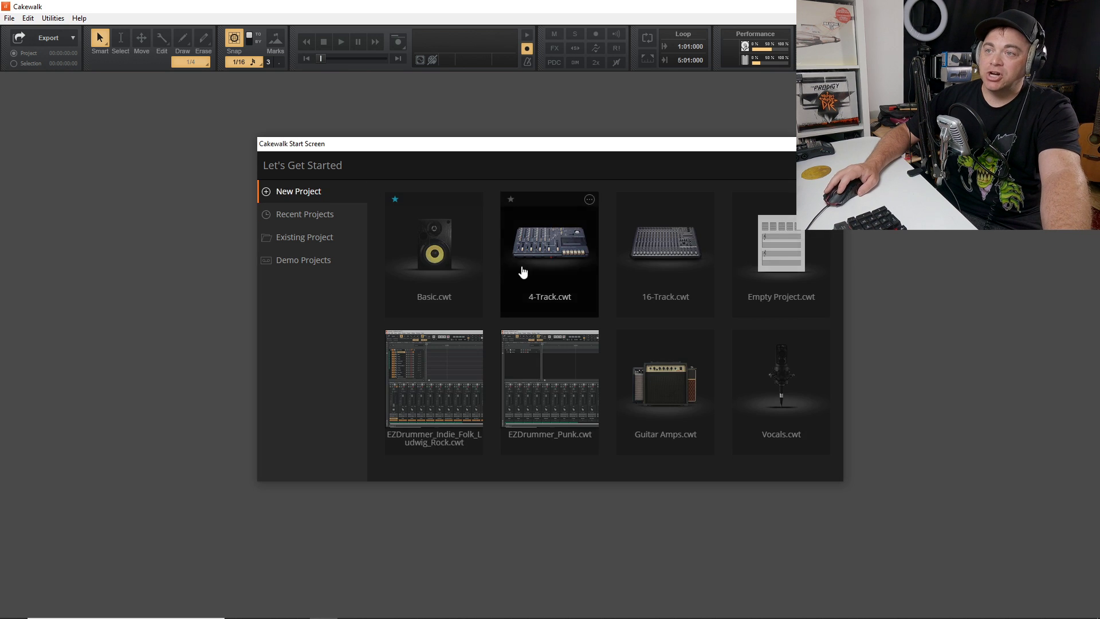
Step: Start an empty project, close the Help module and collapse the track Inspector
click(783, 264)
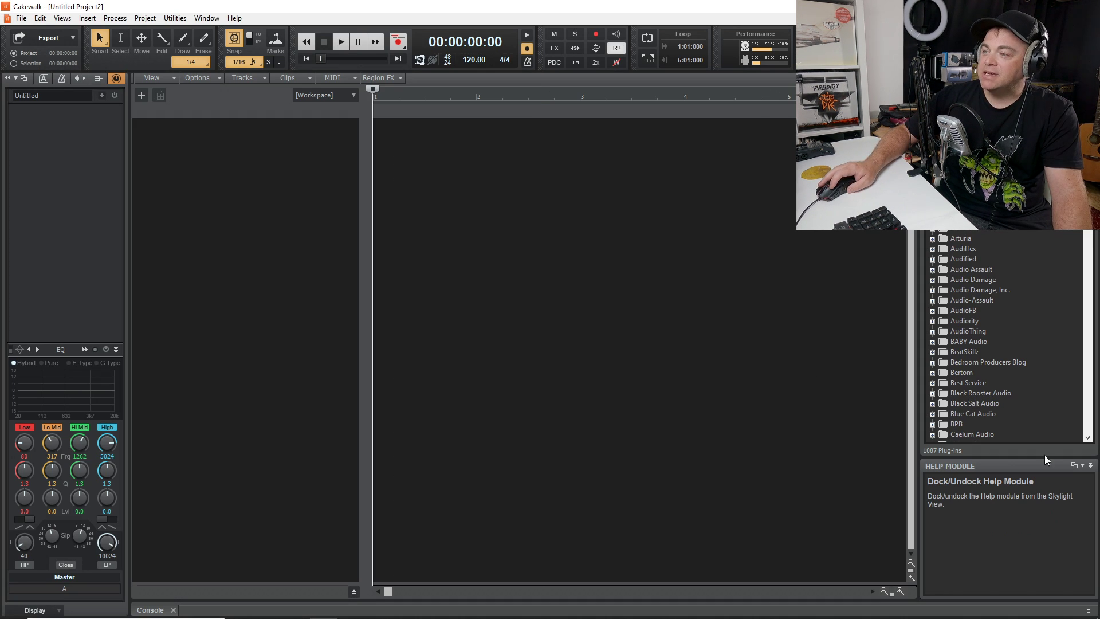
click(1074, 466)
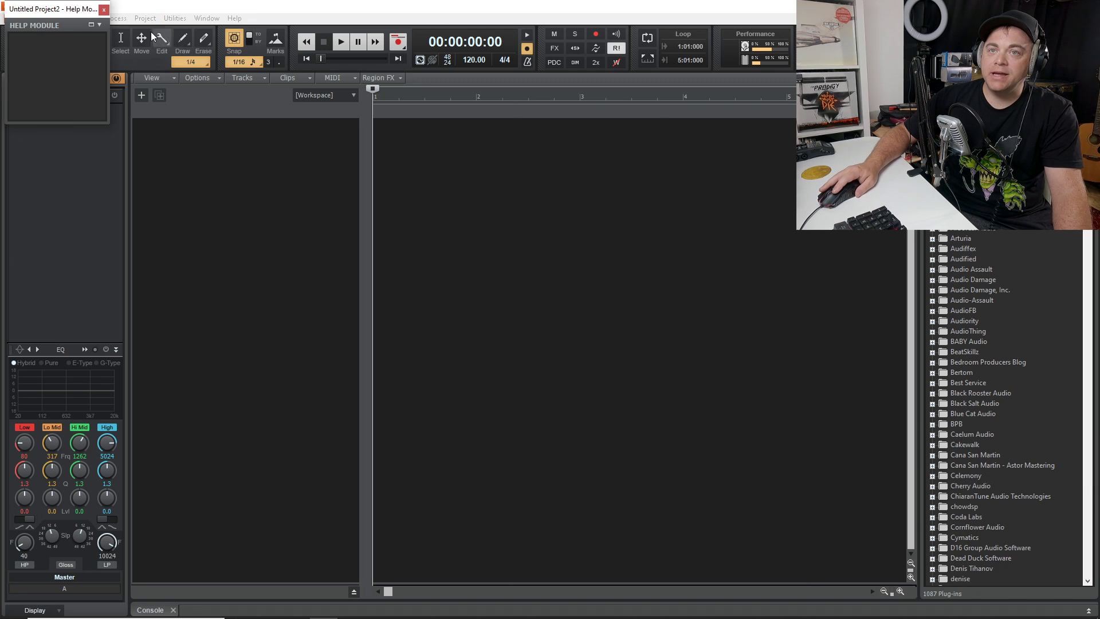
click(102, 11)
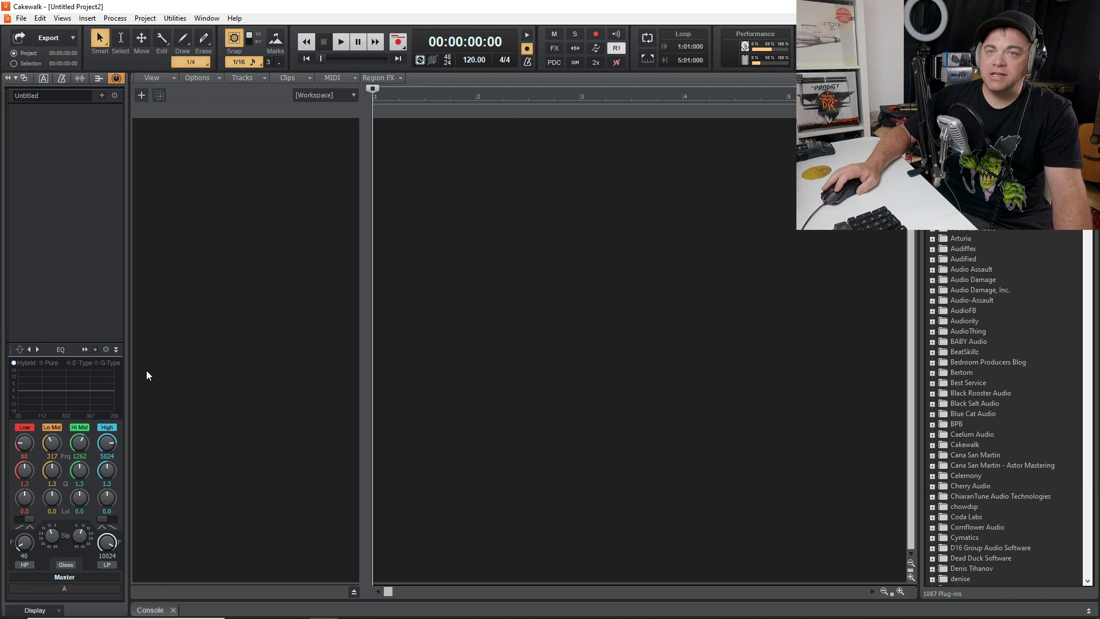
click(7, 78)
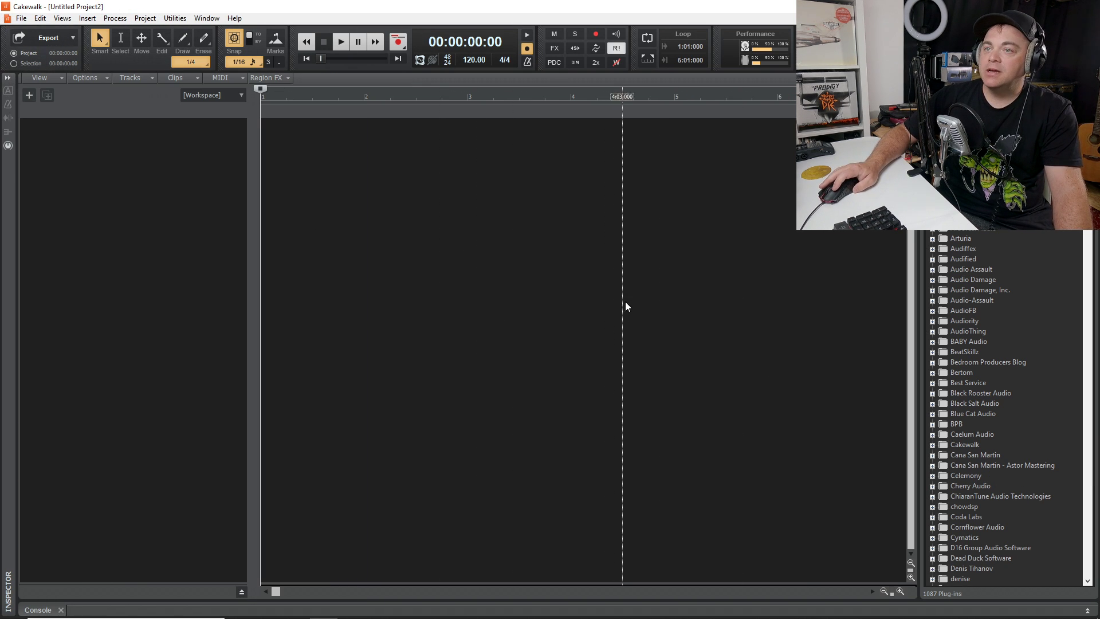
Step: Show the Matrix view and set the Now time to 00:00:01:11
click(58, 18)
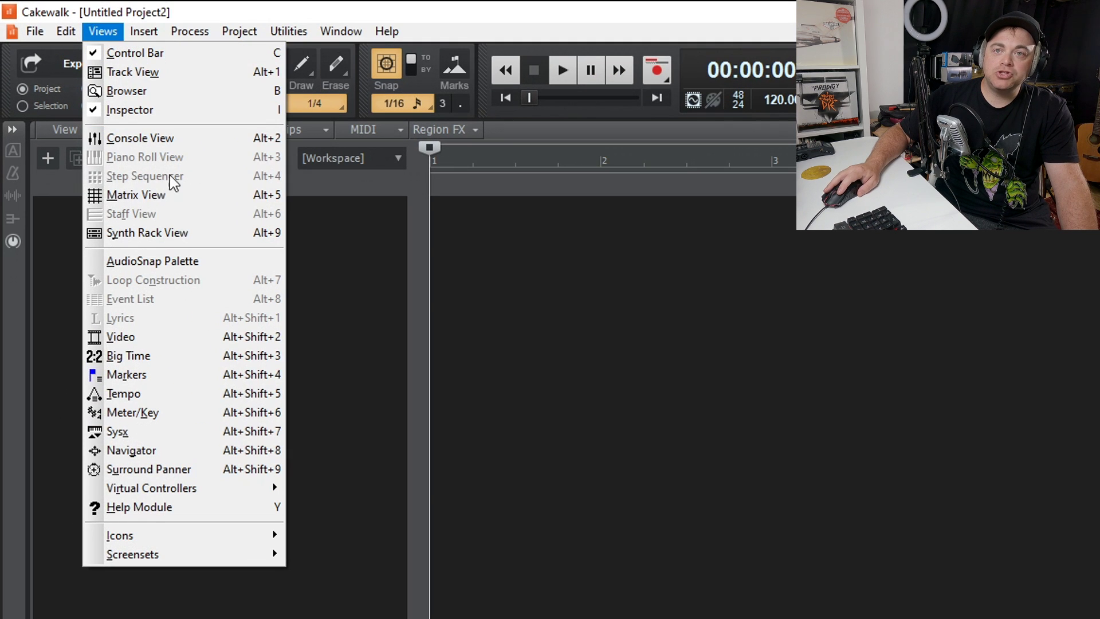
click(153, 196)
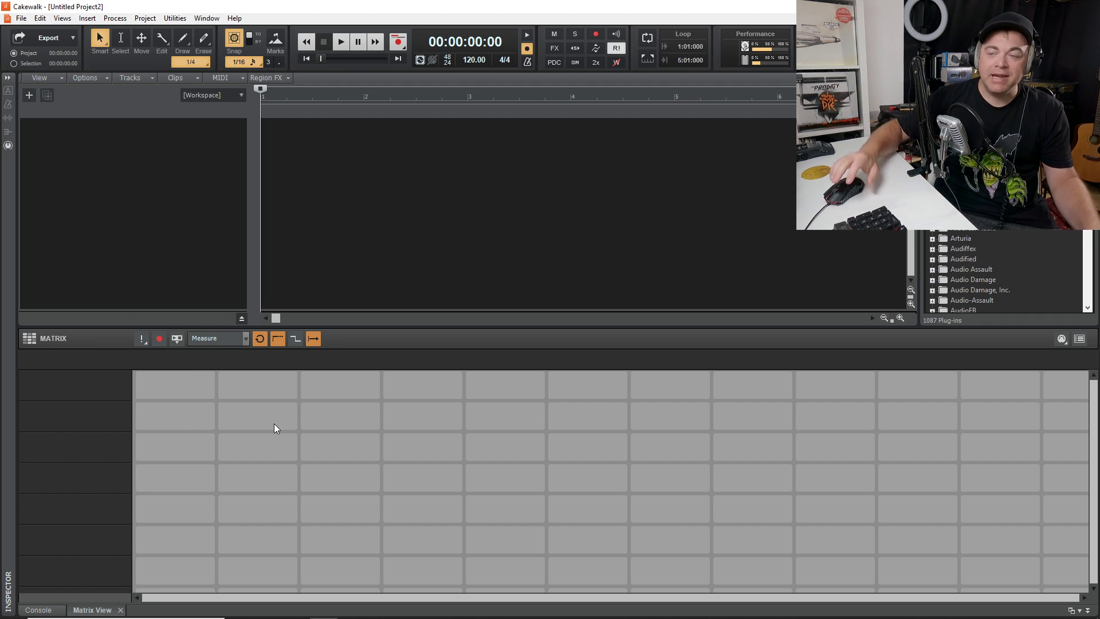
click(331, 212)
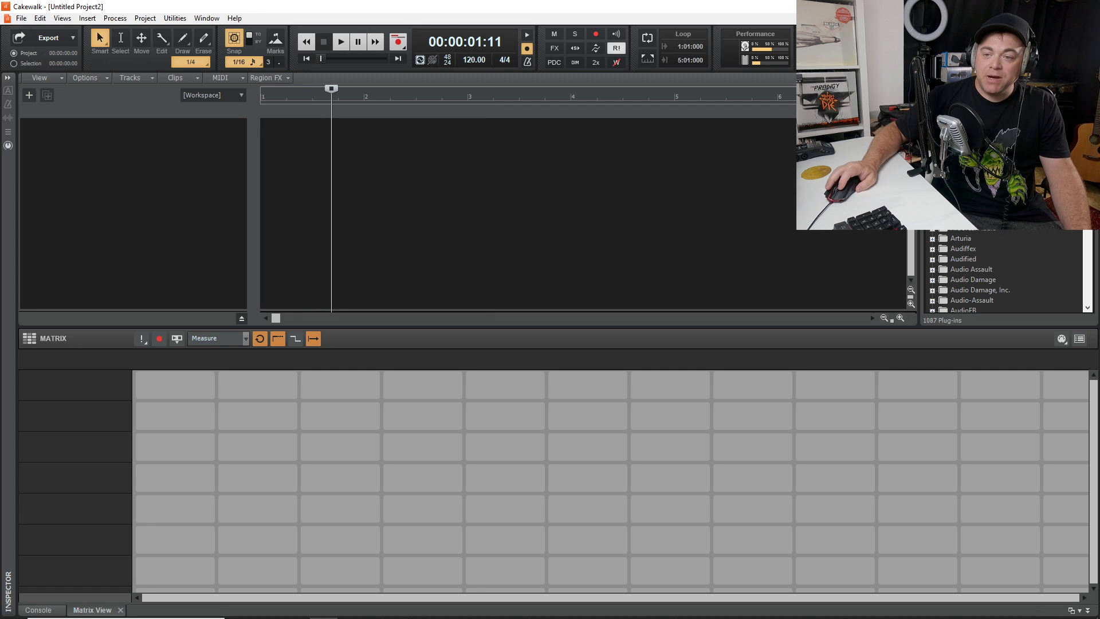
Step: Drag TRW_80_C_Wet_Bass_04 from File Explorer's TRW_BASS_LOOPS into Matrix row 2, first cell
mouse_move(351, 613)
click(268, 609)
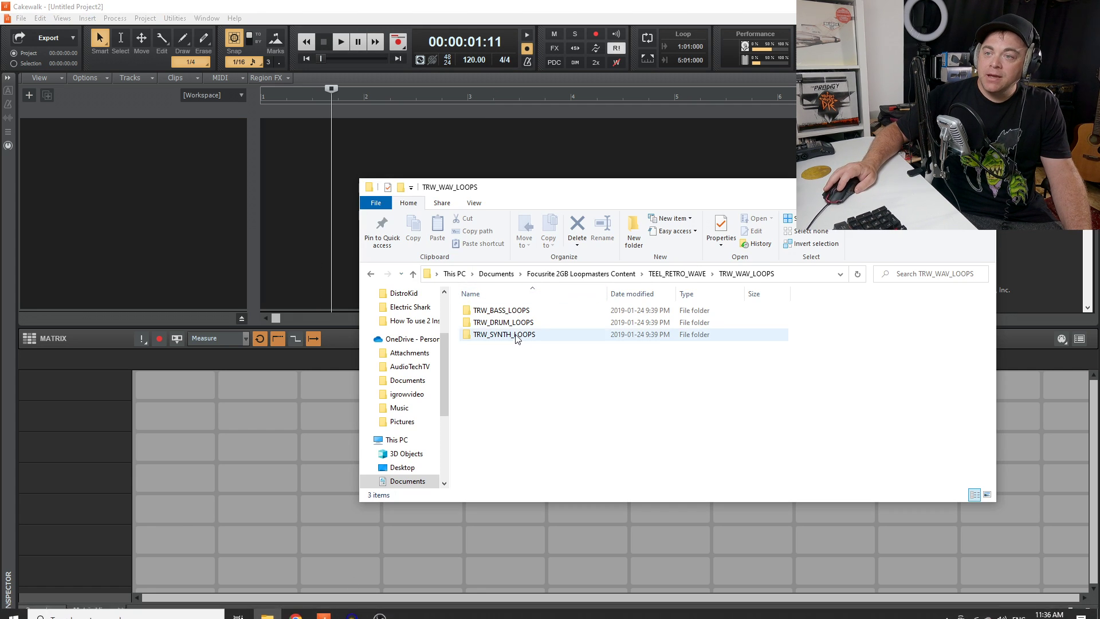
double_click(504, 311)
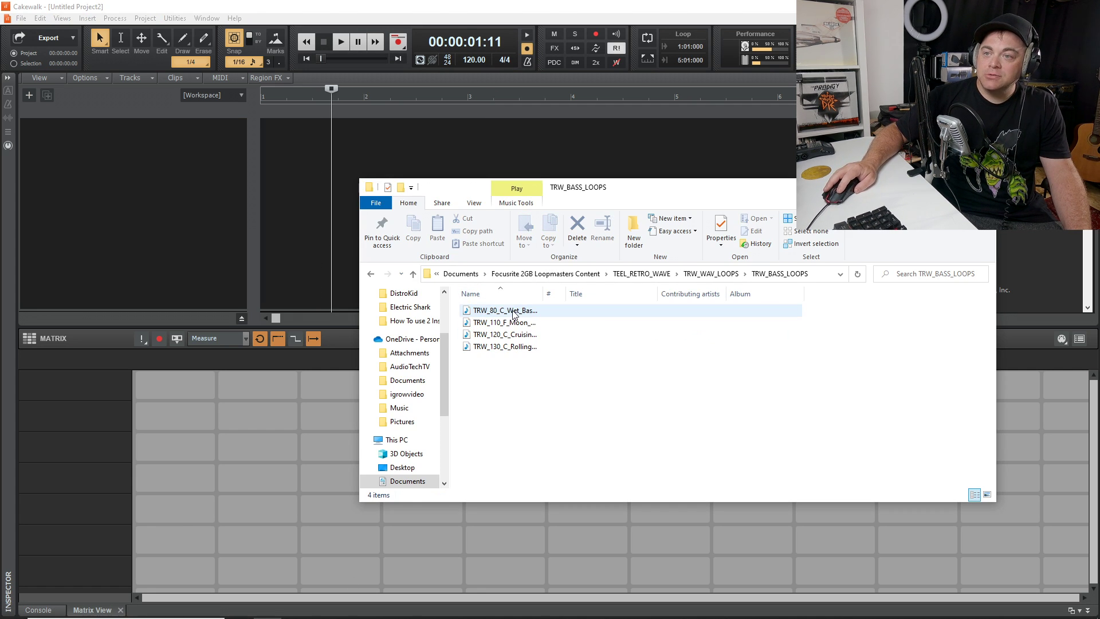
drag(514, 315, 267, 431)
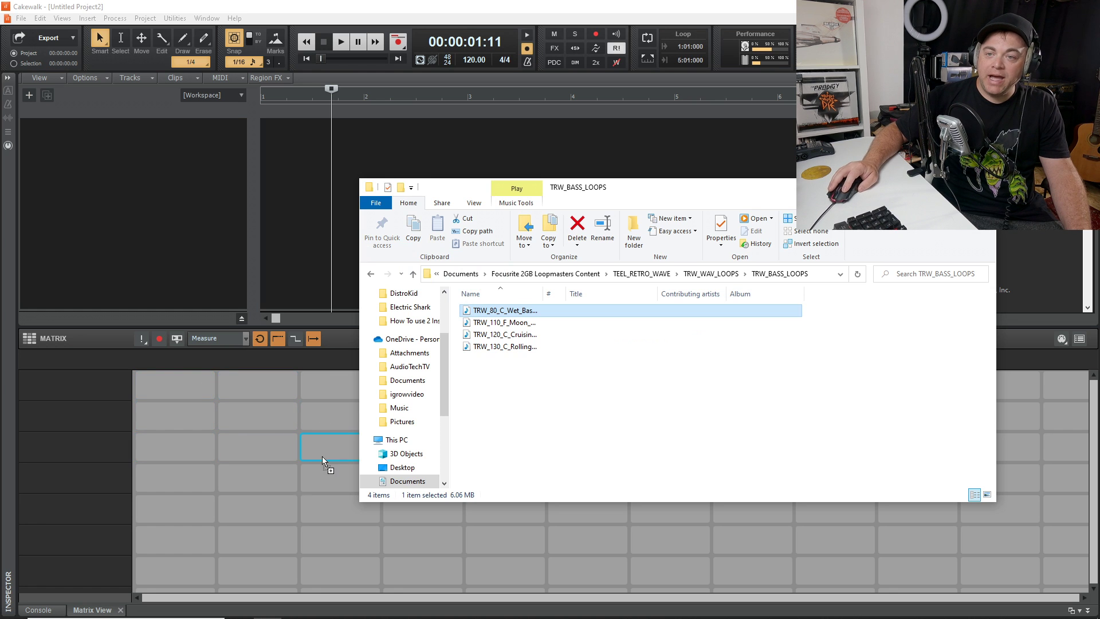
drag(322, 456, 177, 408)
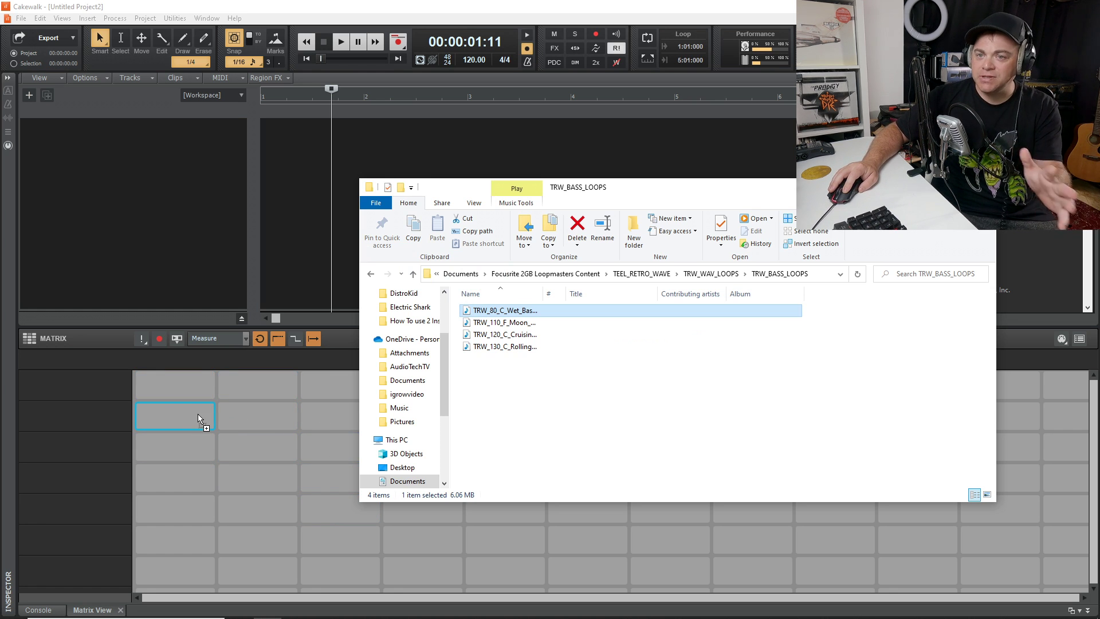
drag(194, 415, 194, 415)
click(186, 418)
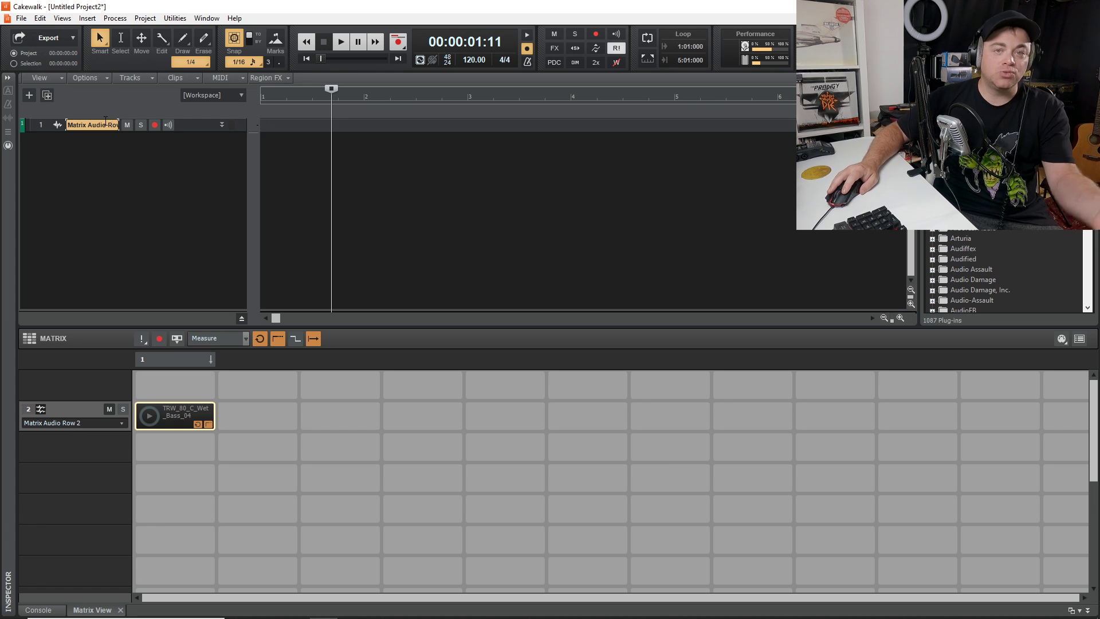
Step: Rename track 1 to 'Bass' and launch its bass clip in the Matrix
double_click(96, 124)
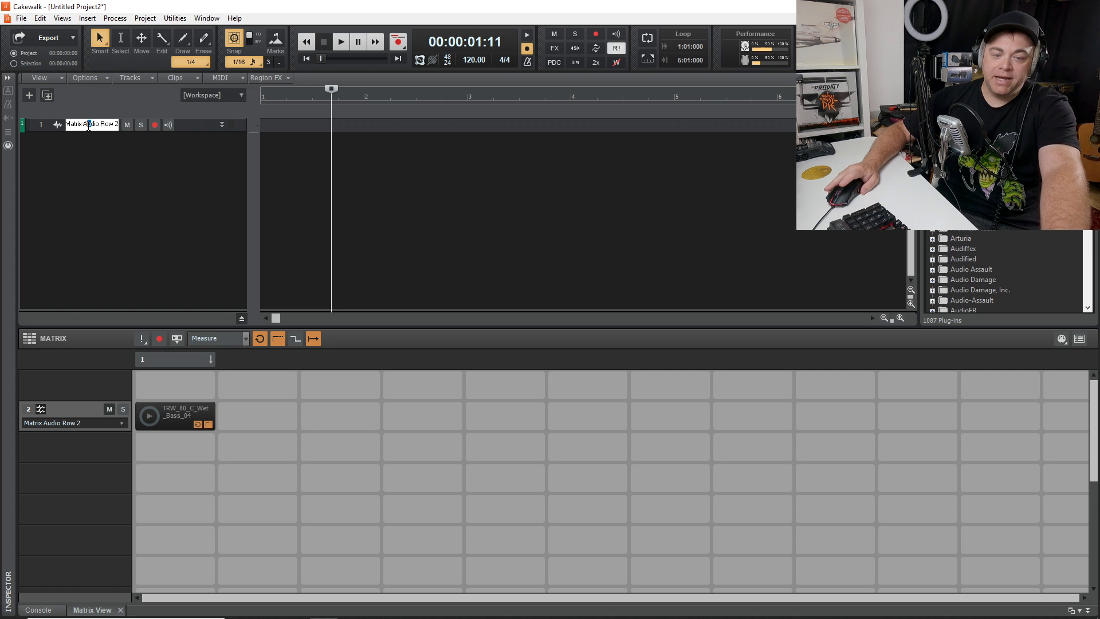
key(ctrl+a)
text(Bass)
key(Return)
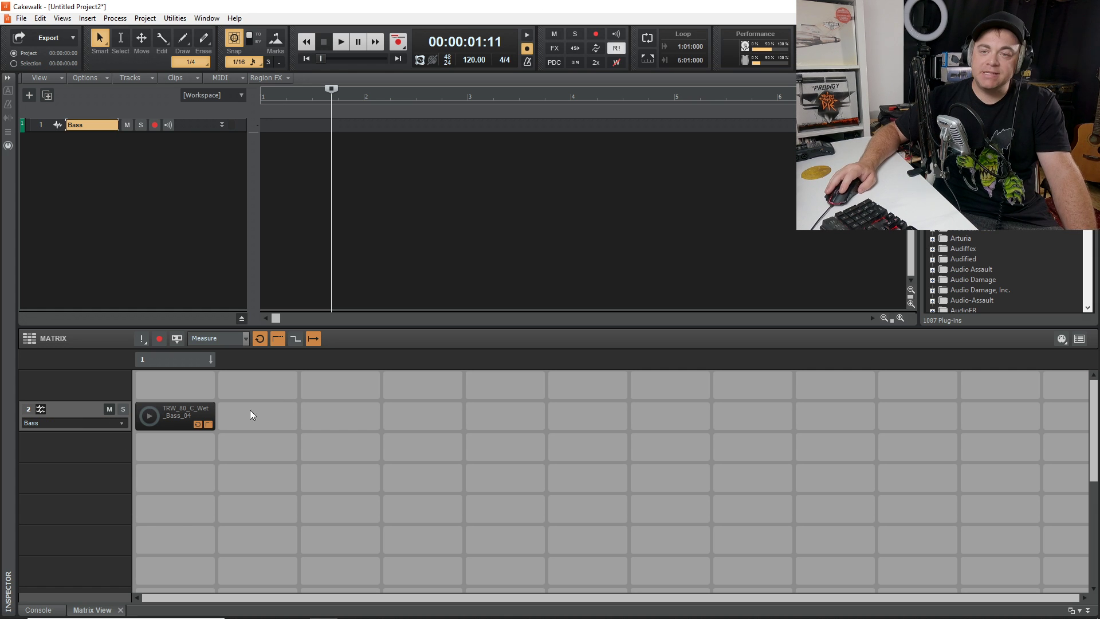
click(150, 415)
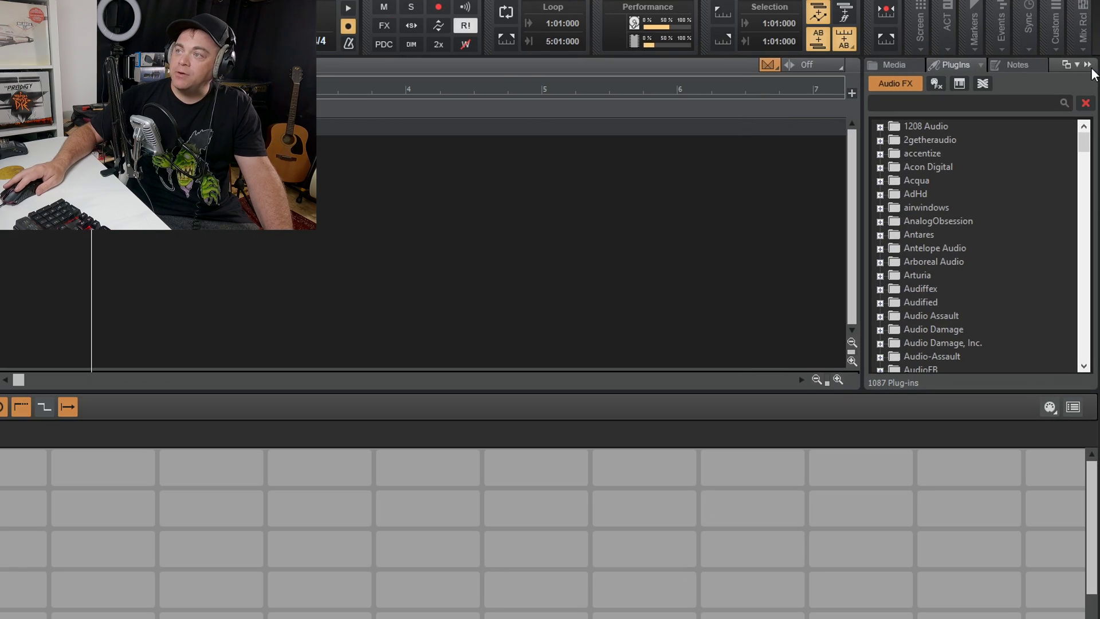
key(b)
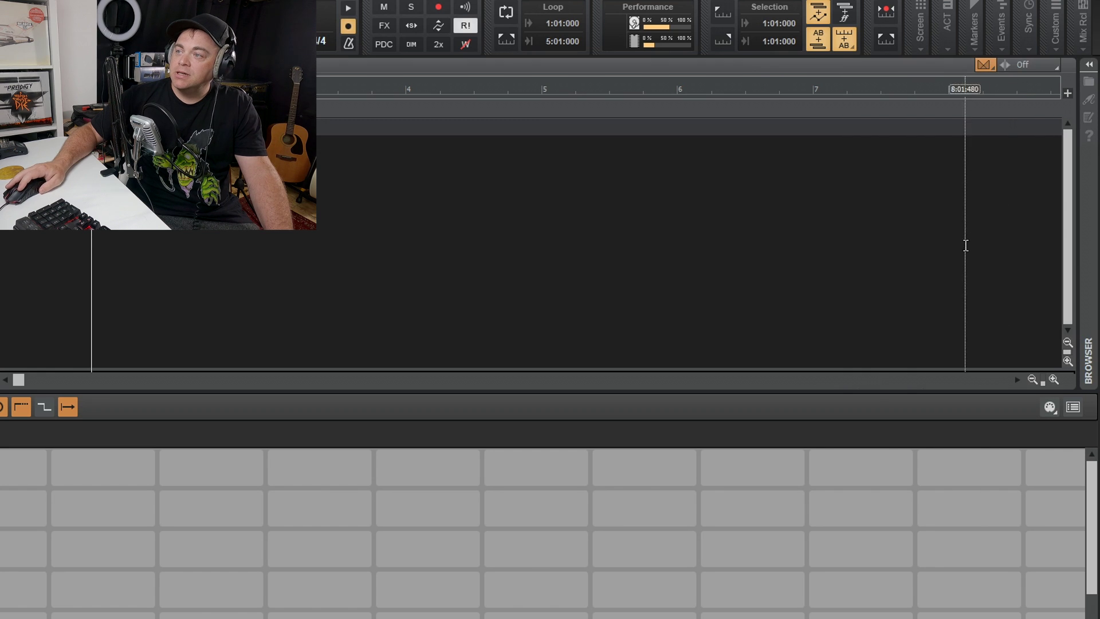
click(1089, 66)
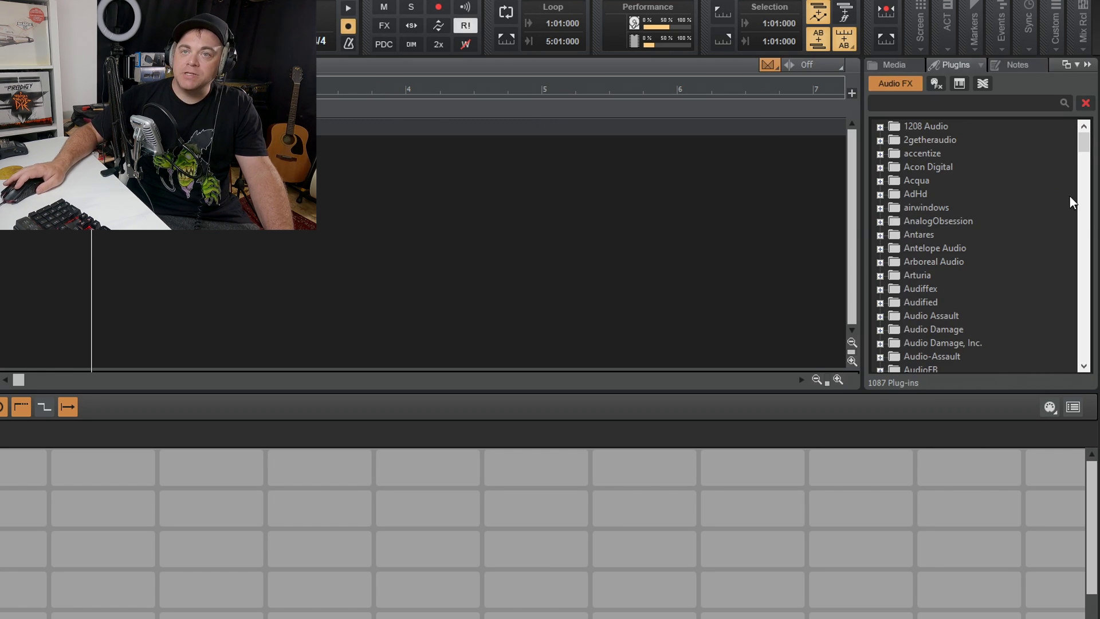
click(1066, 64)
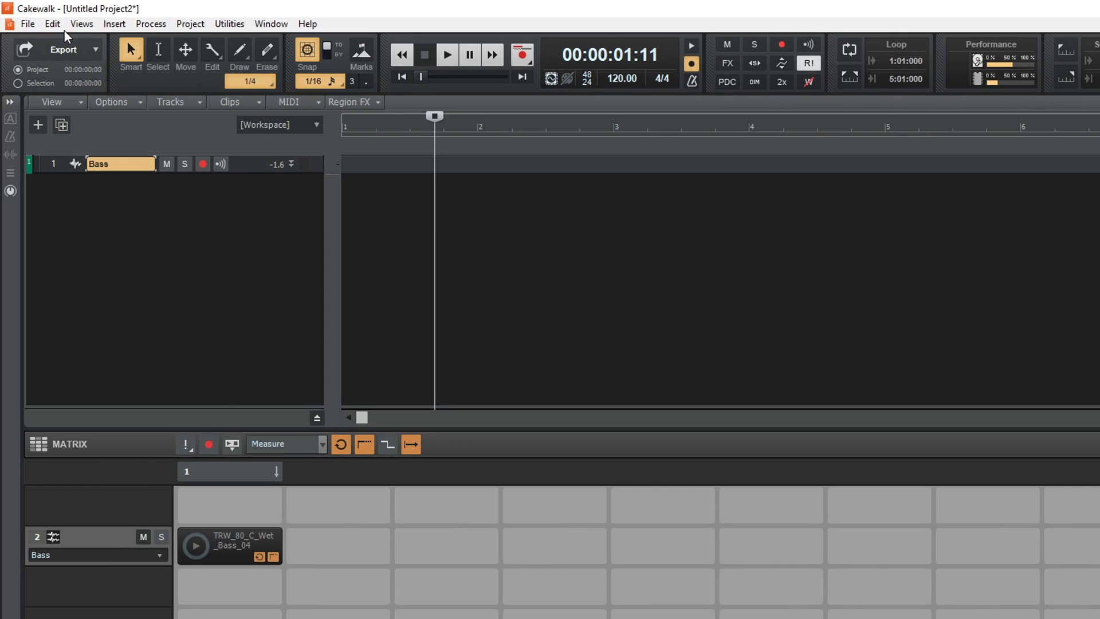
click(82, 24)
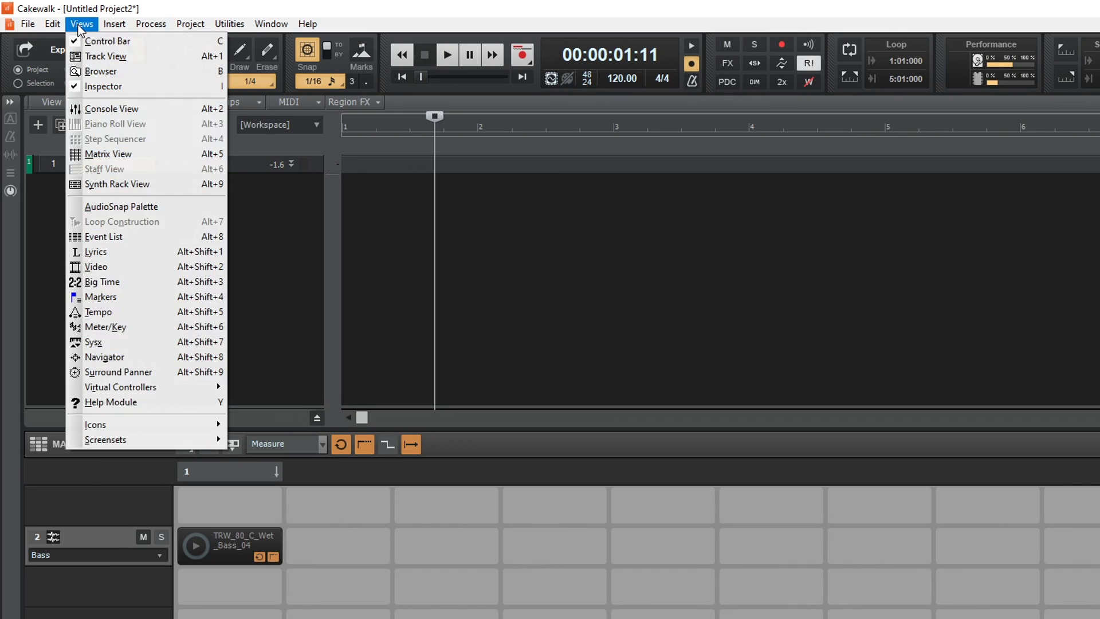
click(112, 68)
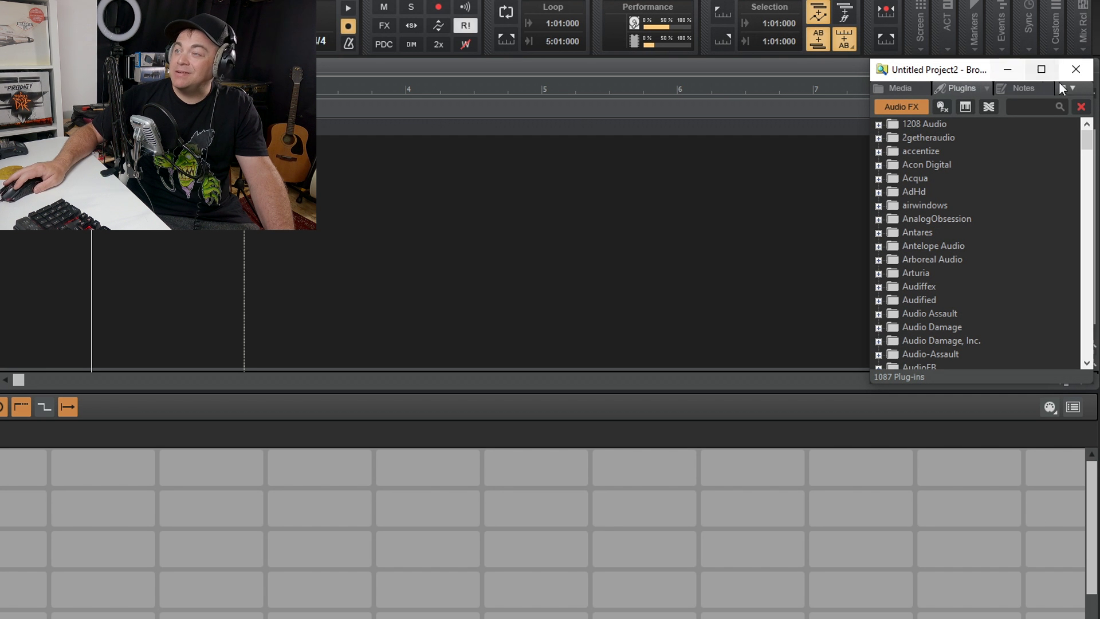
drag(931, 80, 1053, 87)
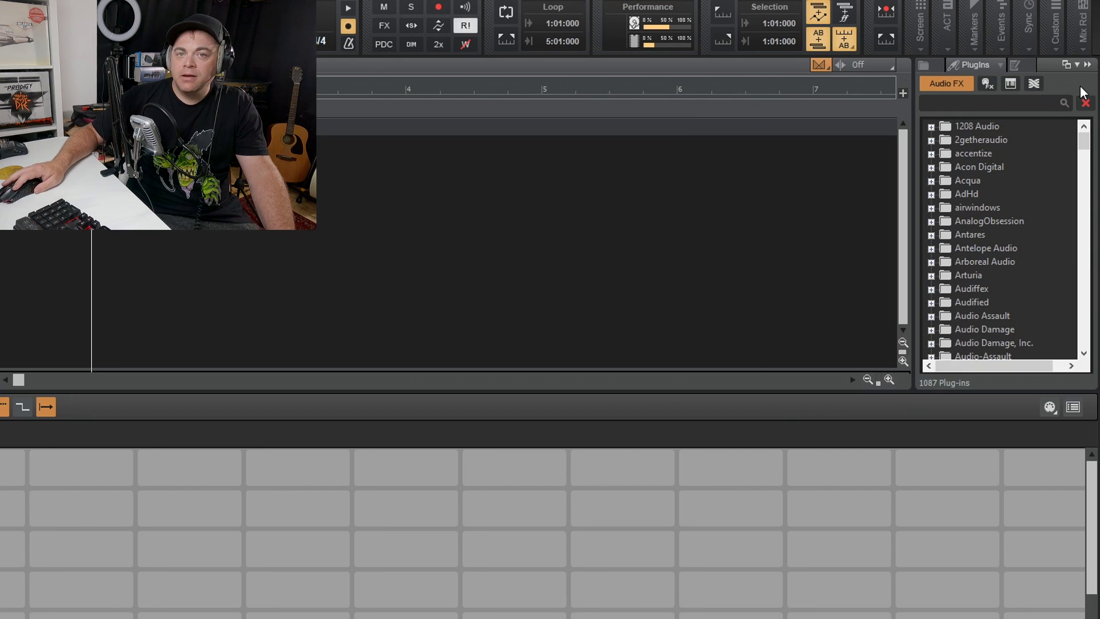
Step: In the Browser's Media tab, navigate up to the drives and open the TRW bass loops folder
click(926, 65)
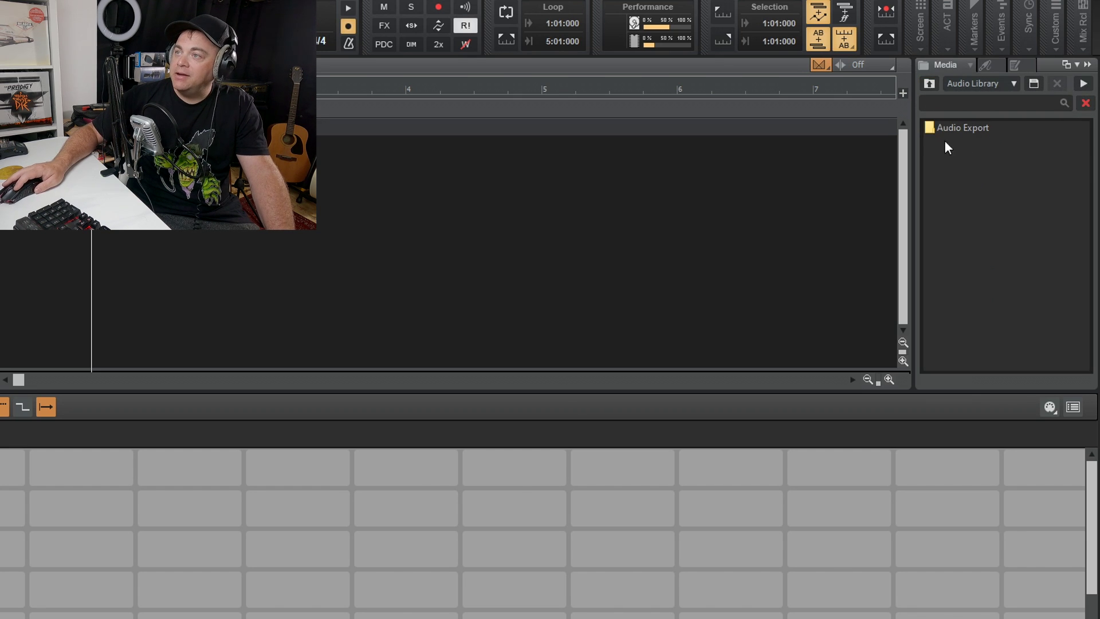
click(931, 85)
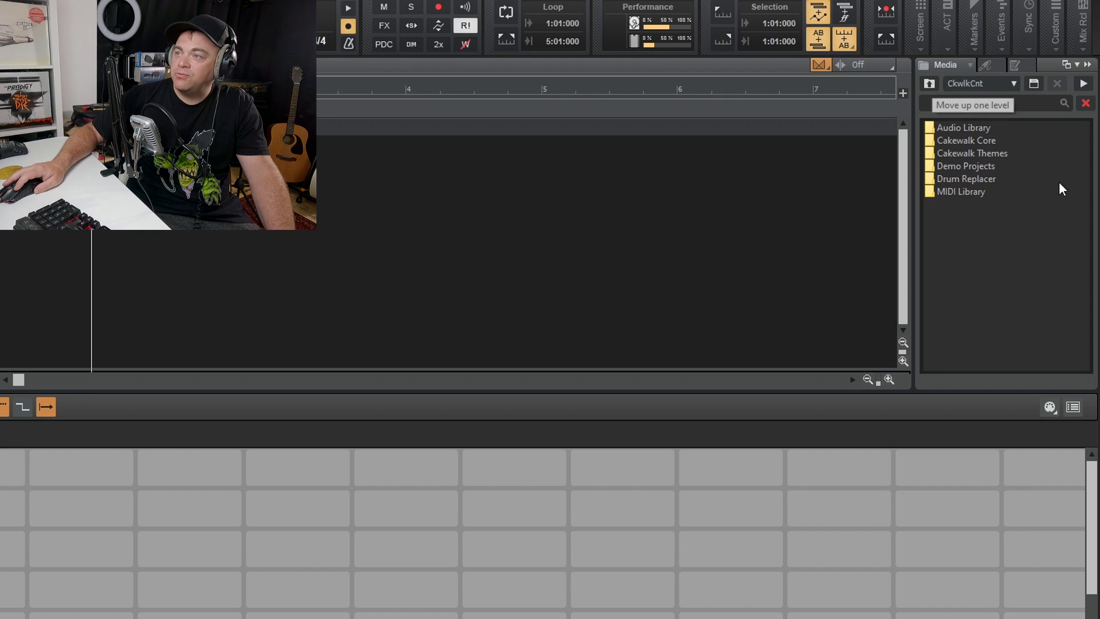
click(931, 83)
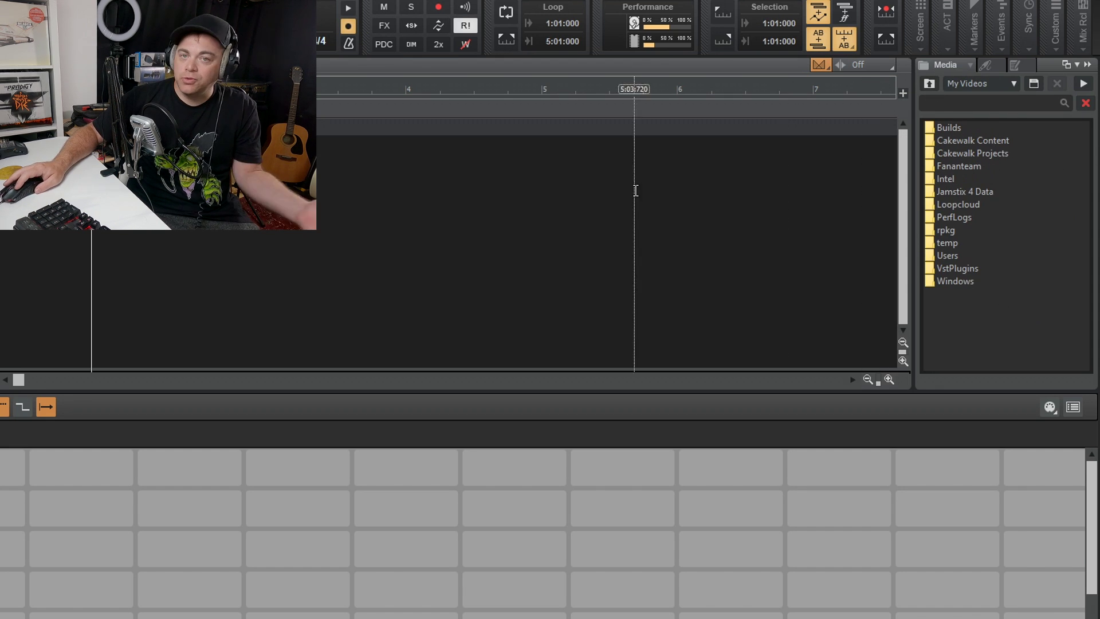
click(930, 83)
double_click(958, 153)
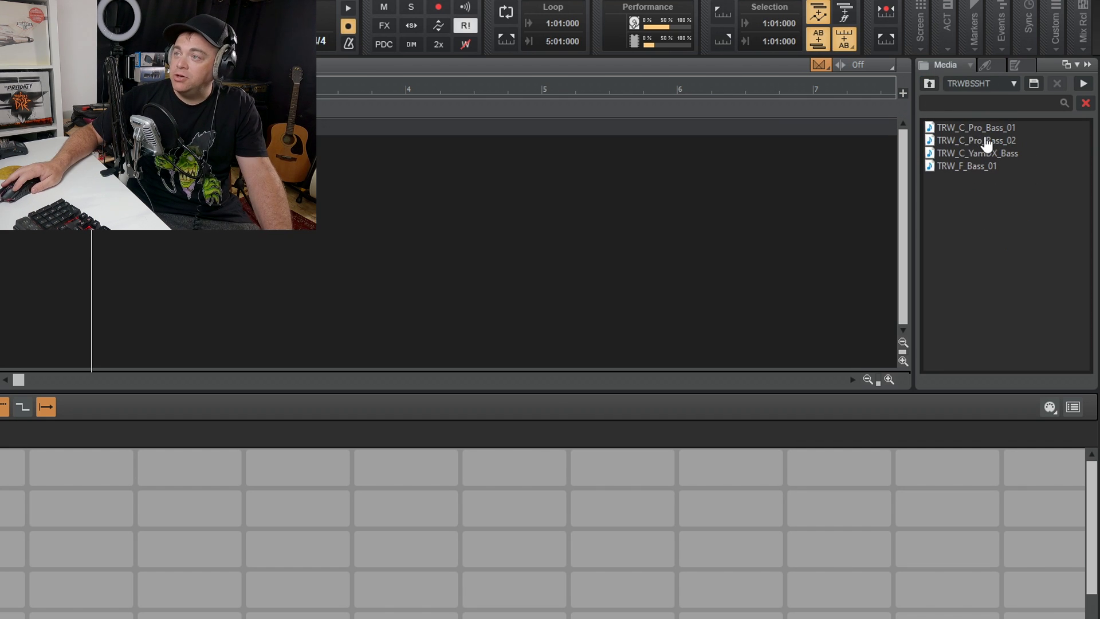
Step: Place TRW_C_Pro_Bass_02 in the Bass row's third Matrix cell
drag(984, 141, 67, 509)
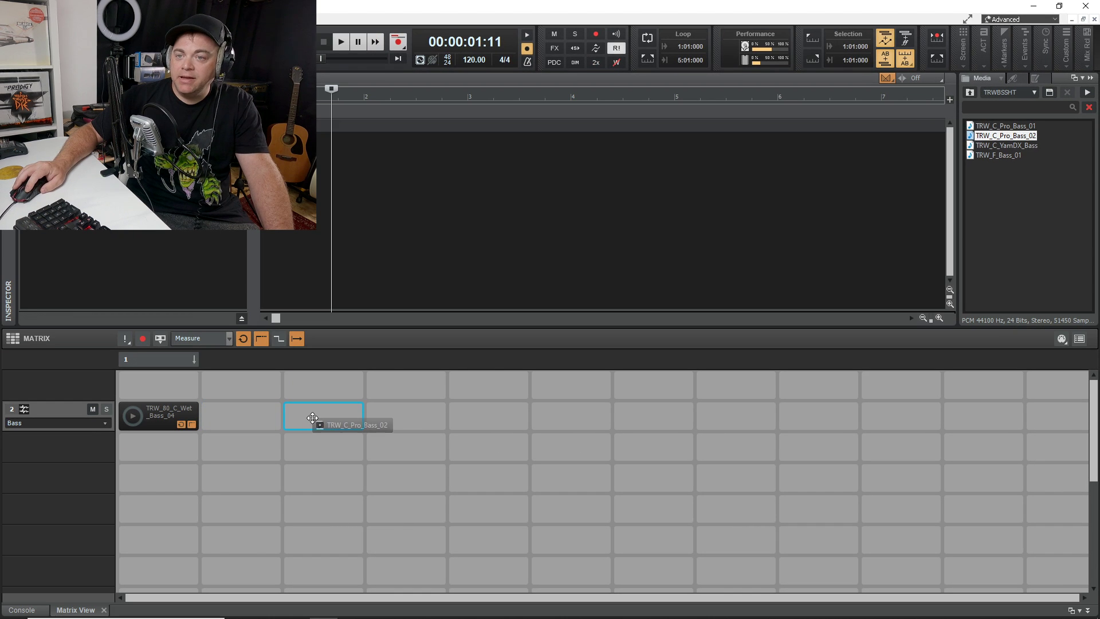
drag(312, 418, 312, 418)
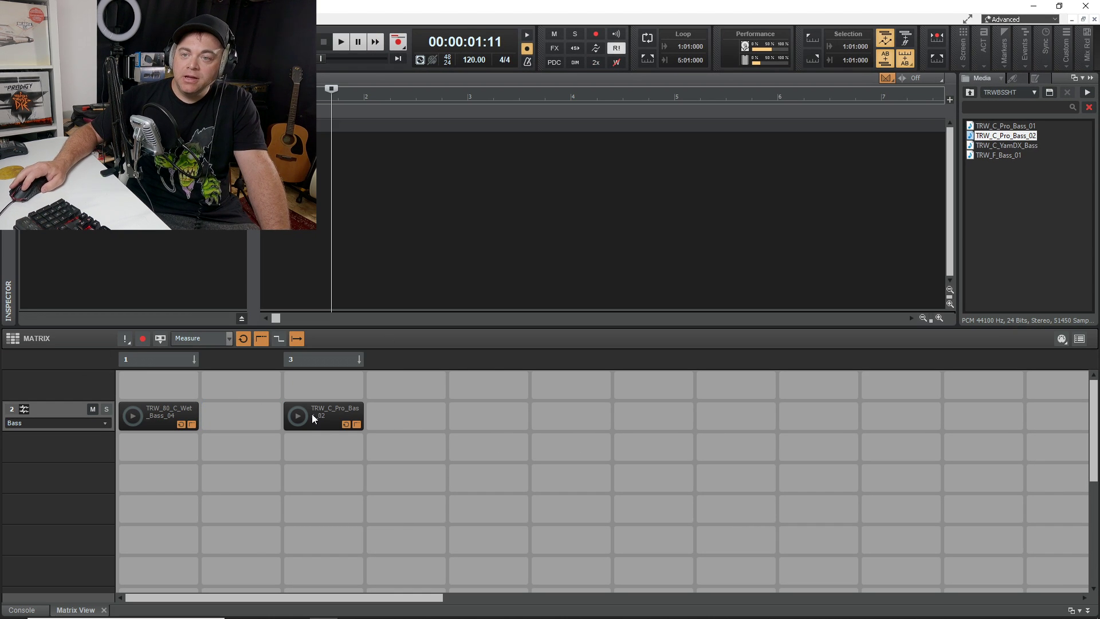
click(314, 479)
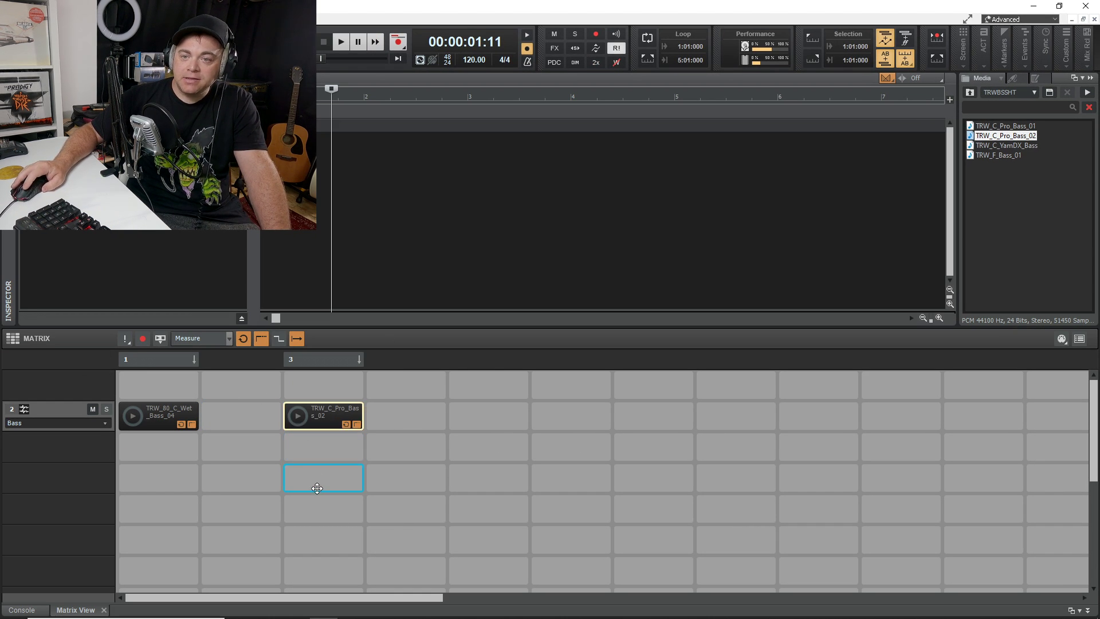
drag(370, 439, 370, 439)
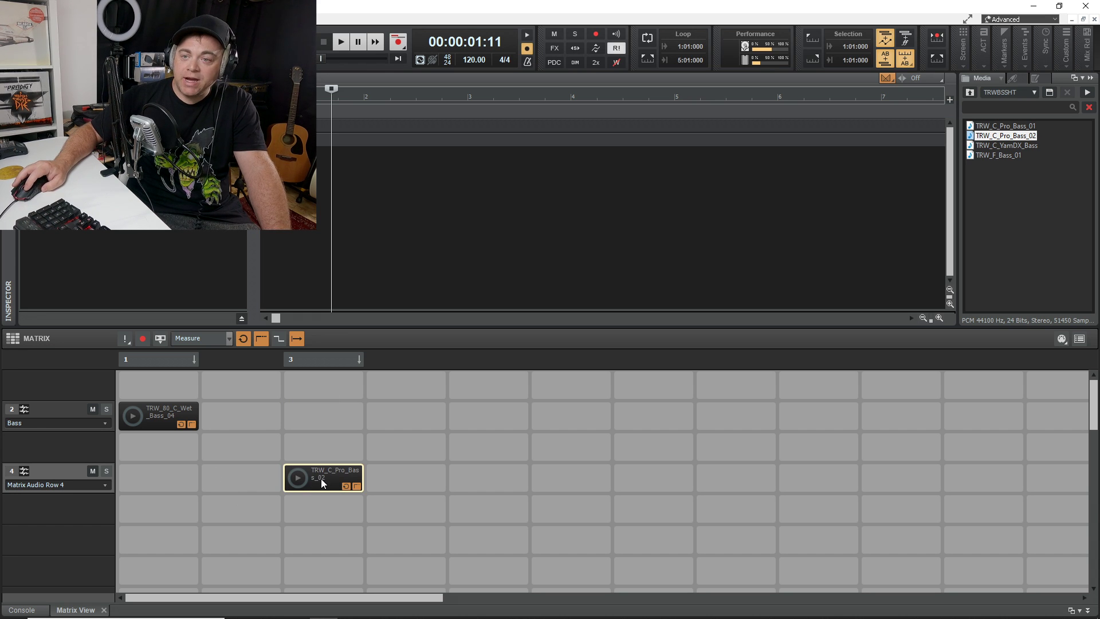
drag(322, 470, 324, 418)
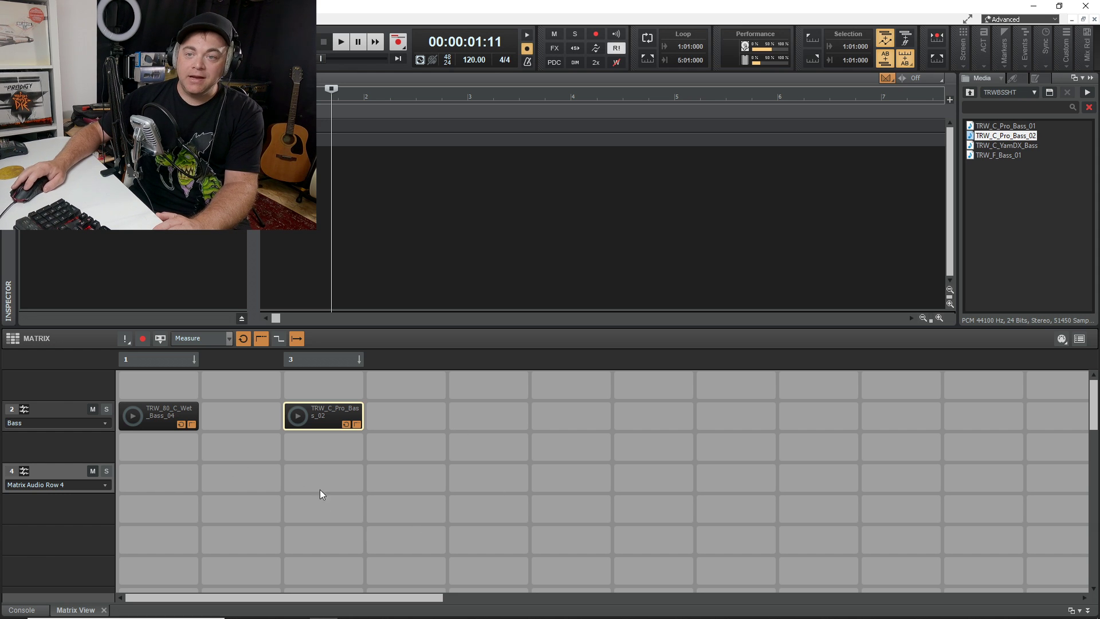
Step: Import TRW_90_Crystal_Beat_05 from Documents > TRW_FULL_DRUM_LOOPS into row 4's first cell and play it
right_click(153, 484)
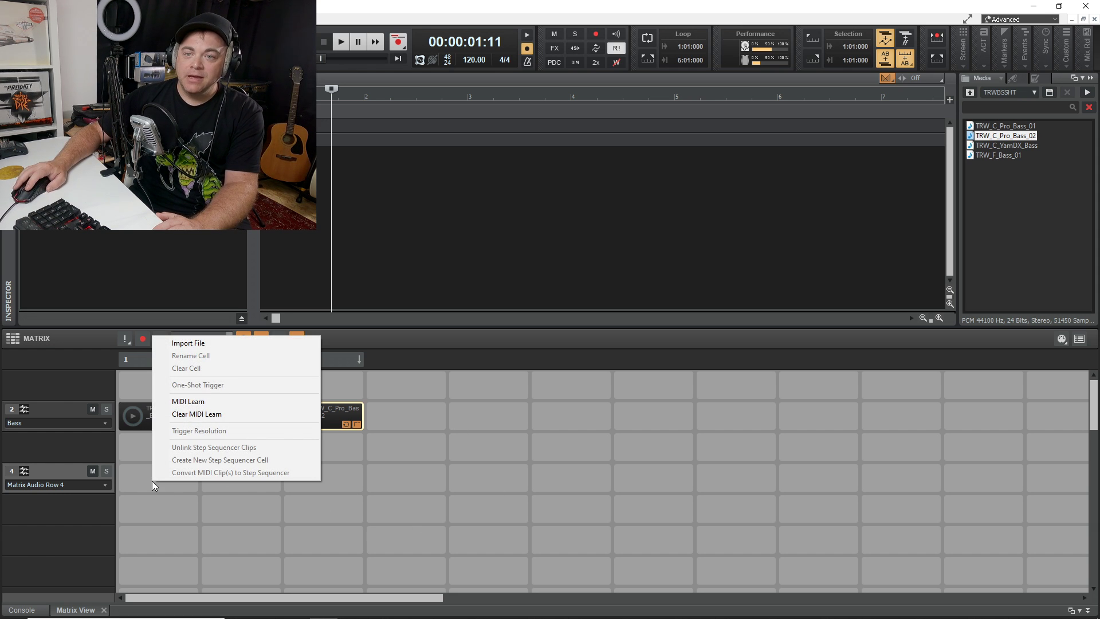
click(184, 342)
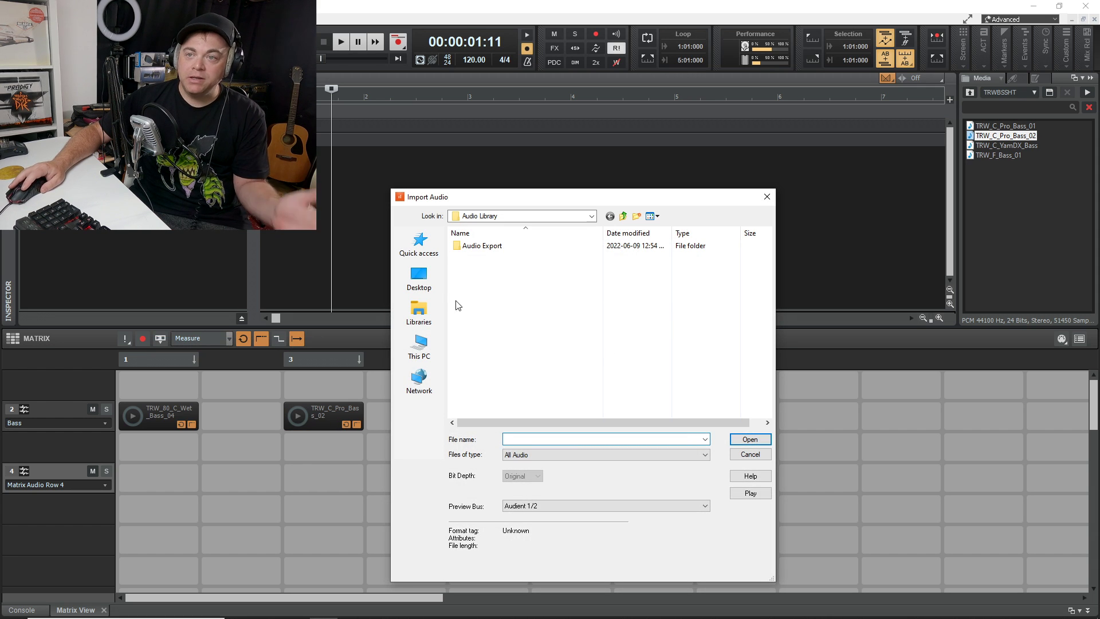
click(416, 344)
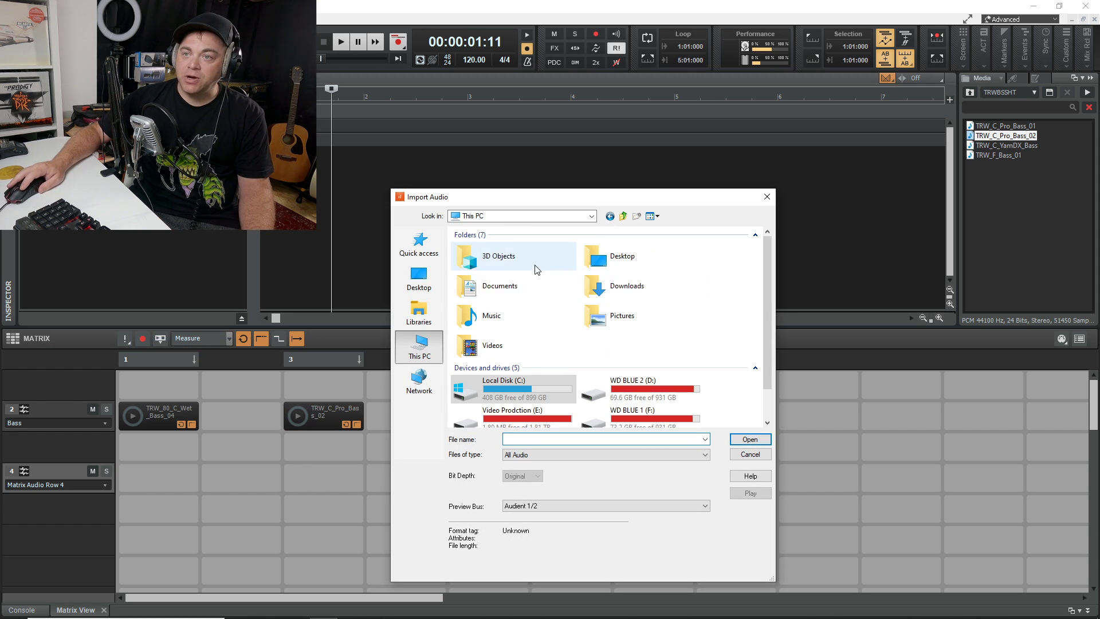
double_click(492, 280)
scroll(545, 320, down, 10)
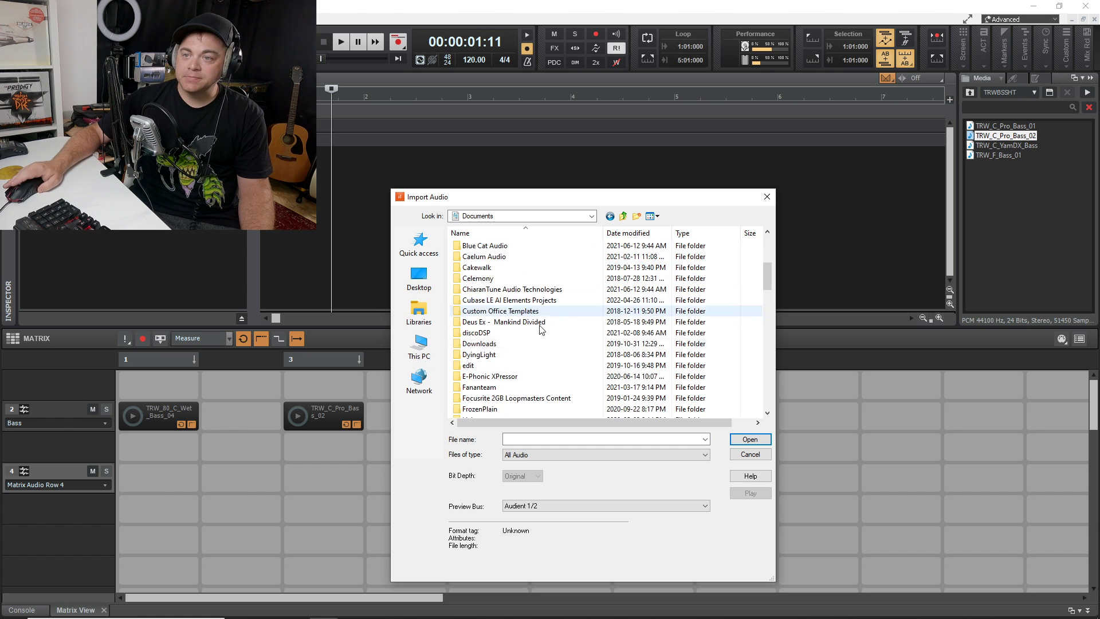
double_click(540, 346)
click(498, 246)
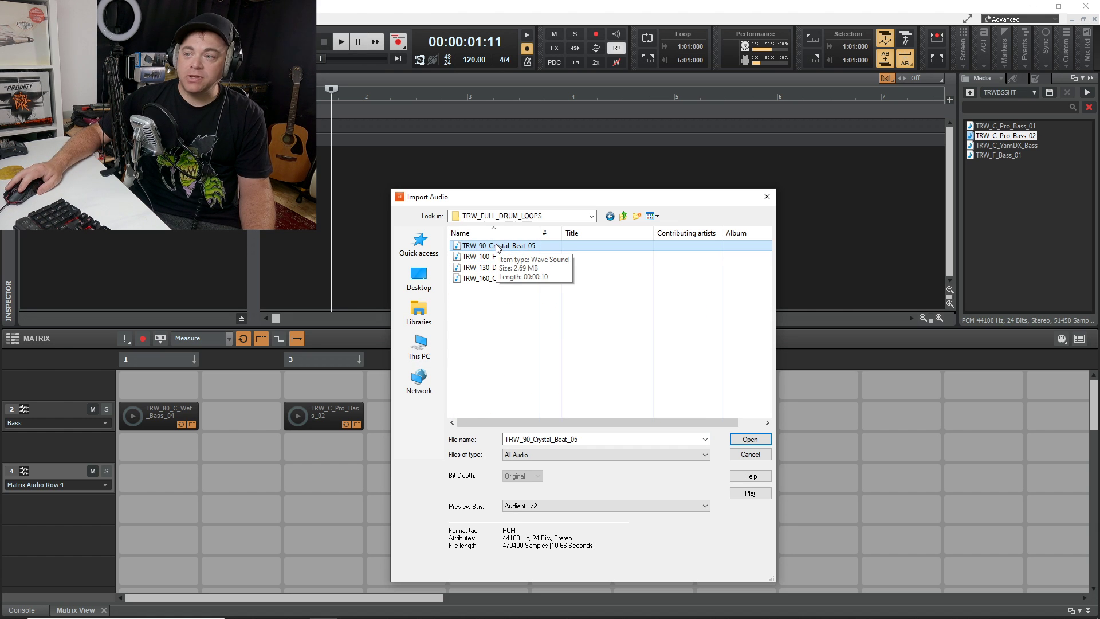
click(751, 440)
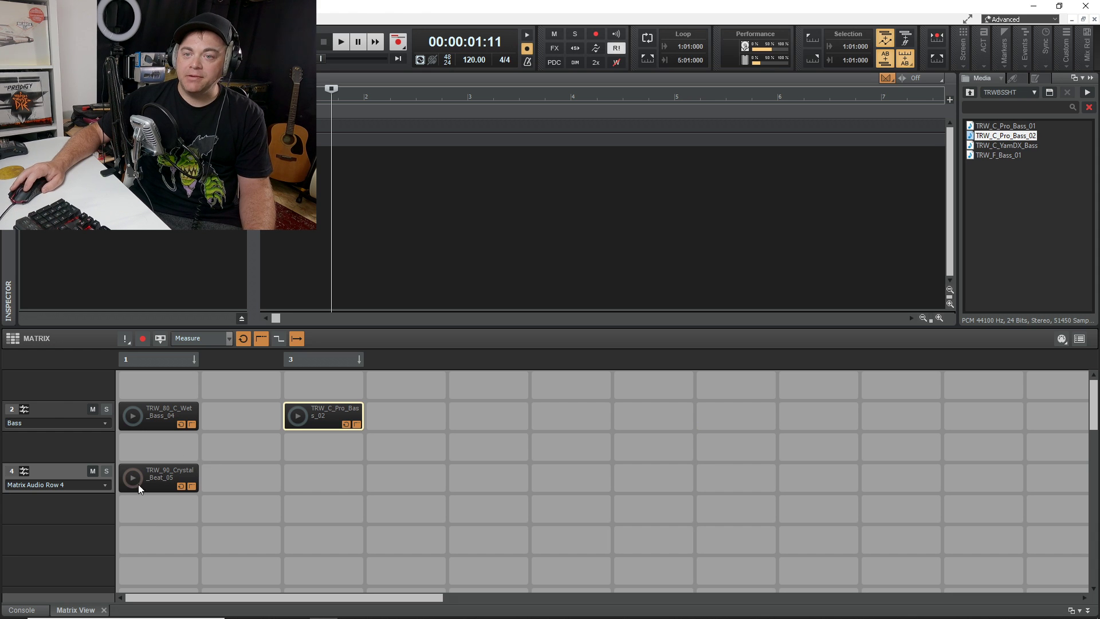
click(135, 479)
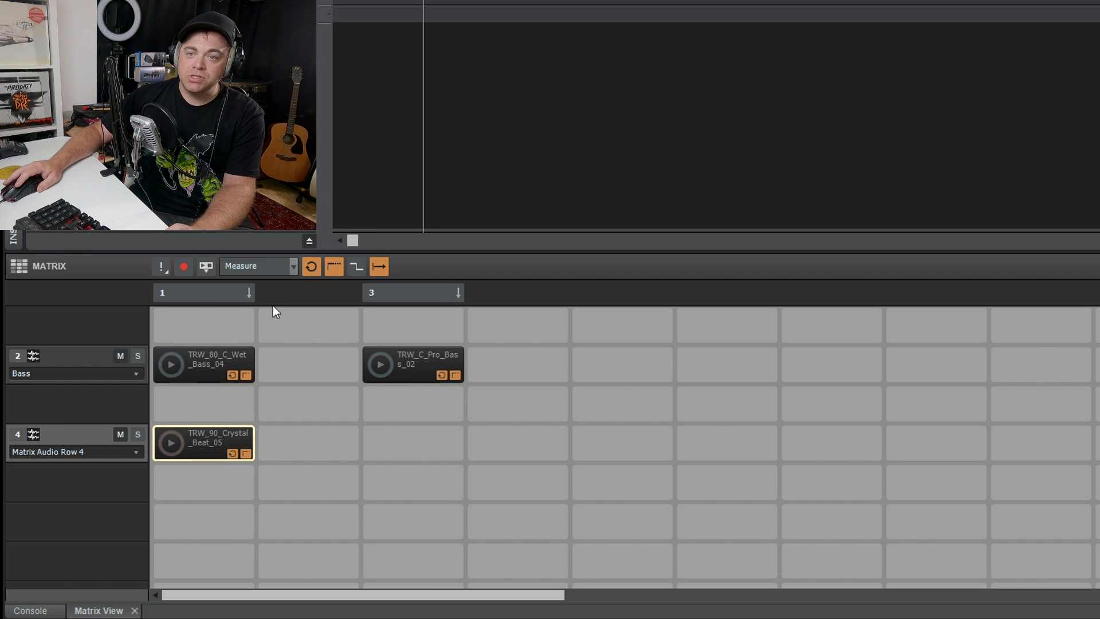
Step: Launch column 1, then place TRW_100_Heart_Beat_03 in row 4, column 3
click(205, 290)
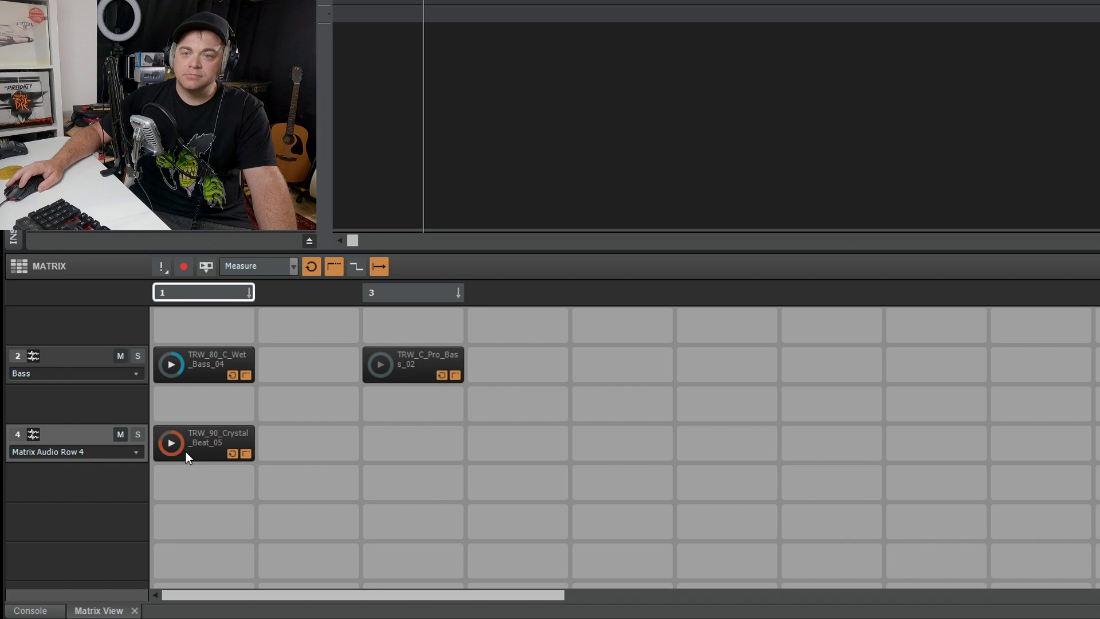
click(172, 445)
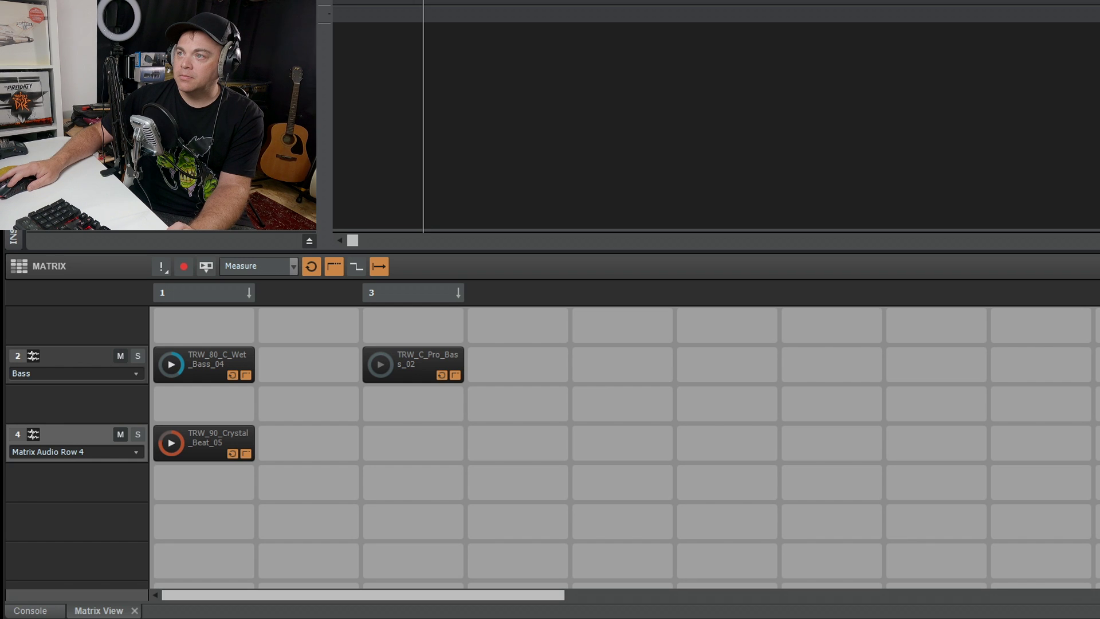
drag(1099, 241, 387, 436)
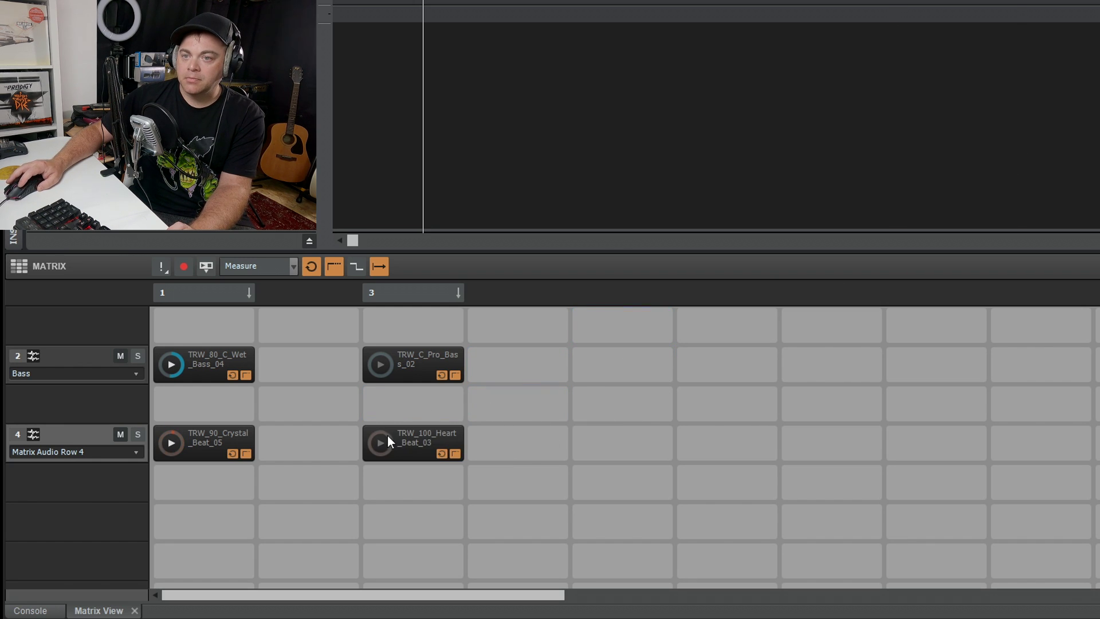
Step: Switch playback from column 3 to column 1, stop all clips, and drop a synth loop into a new row
click(404, 293)
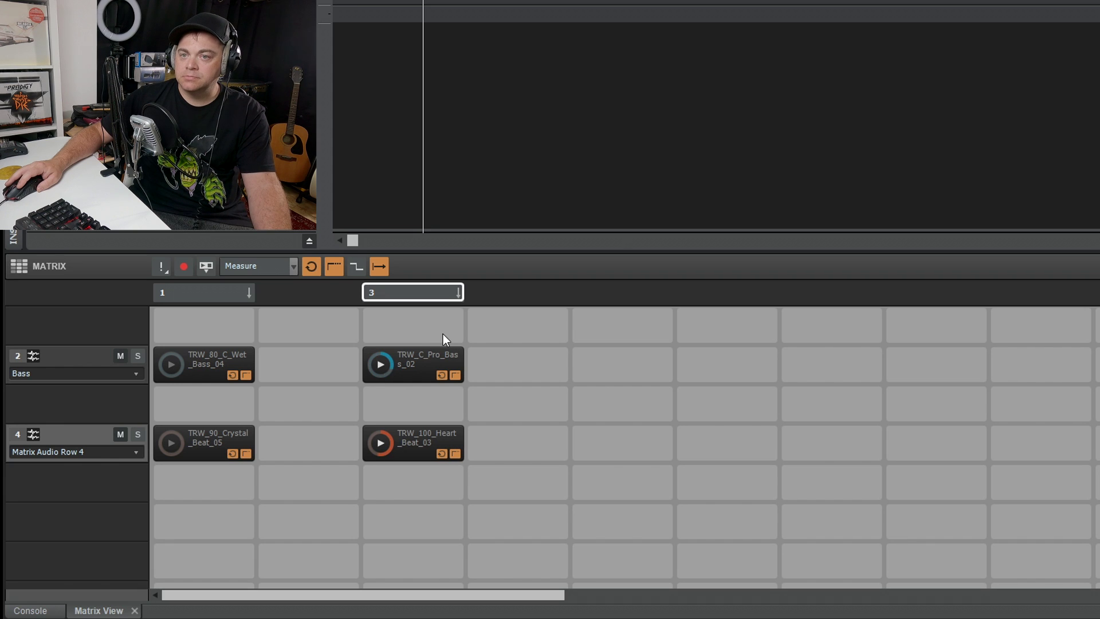
click(225, 294)
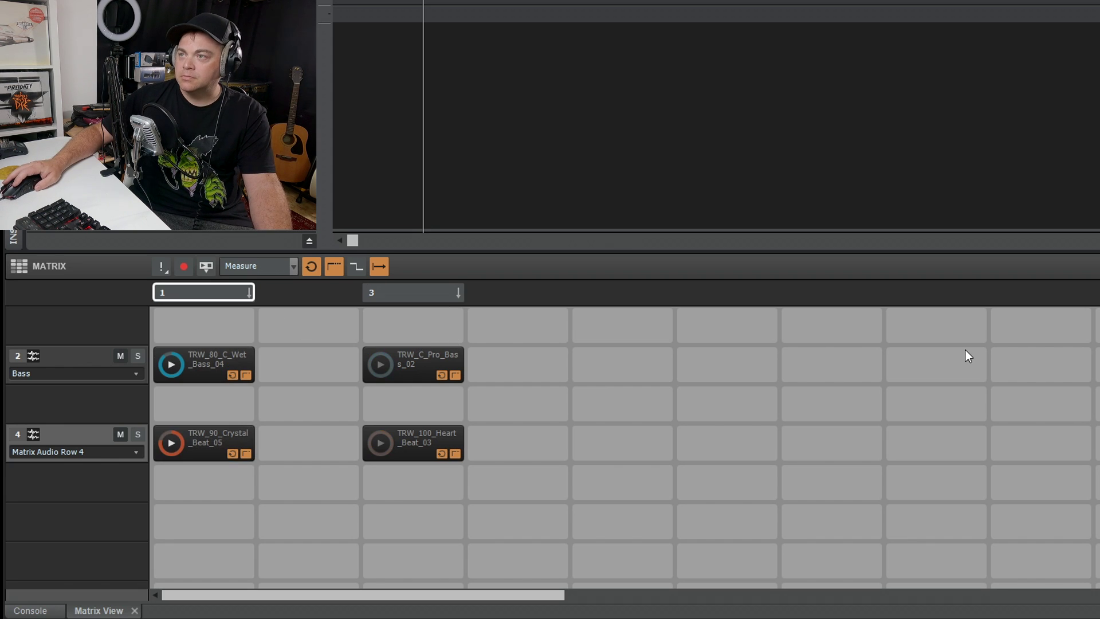
click(161, 267)
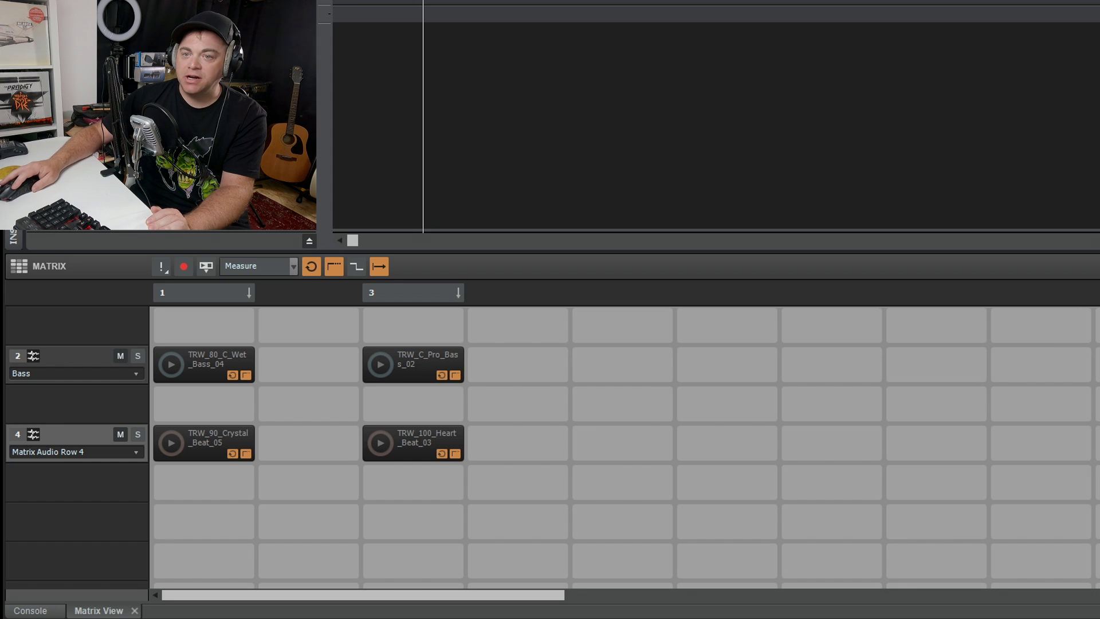
drag(541, 482, 391, 468)
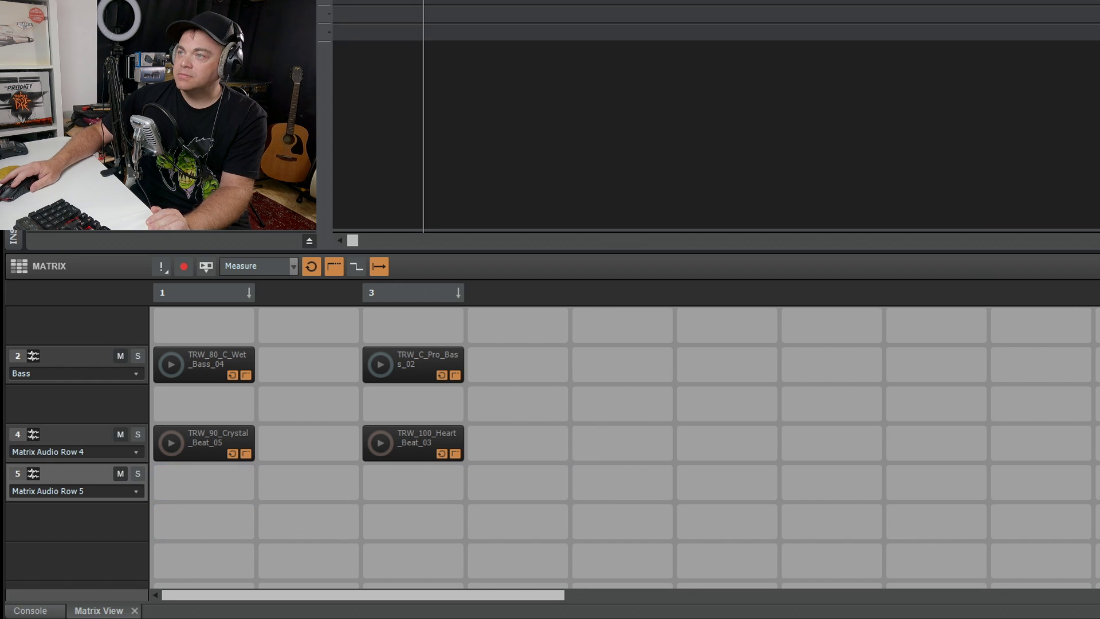
Step: Place TRW_110_F_Mild_Pad_Synth in row 5, column 3, then audition column 1 and stop all
drag(1099, 424, 381, 474)
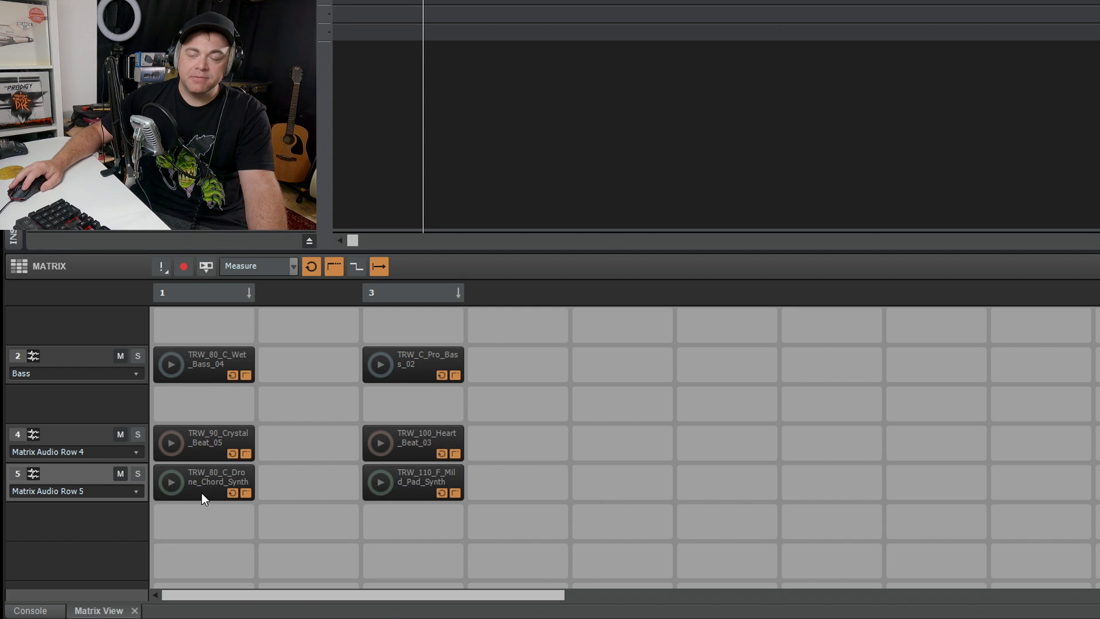
click(235, 288)
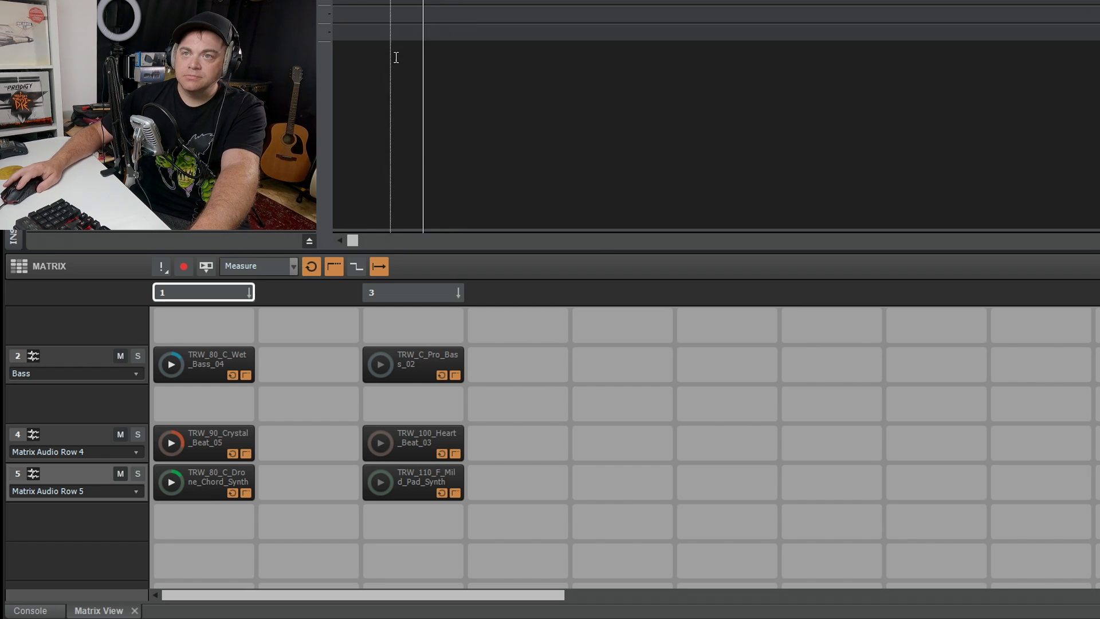
click(162, 267)
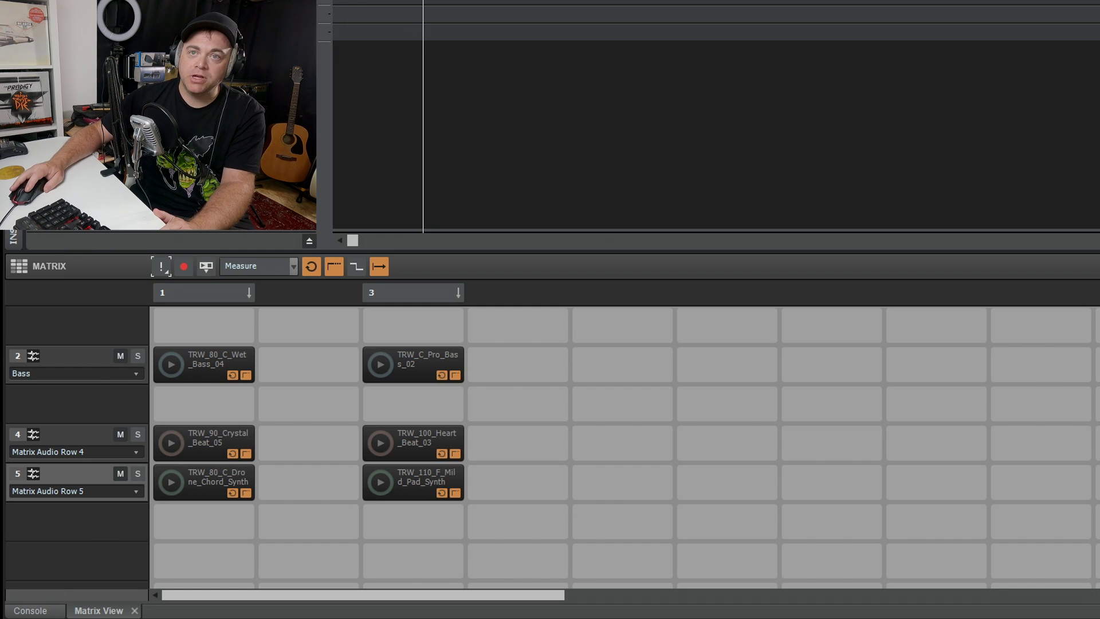
Step: In the Console, set track 2 to -9.0 dB and track 3 to -18.8 dB panned 42% right
right_click(75, 232)
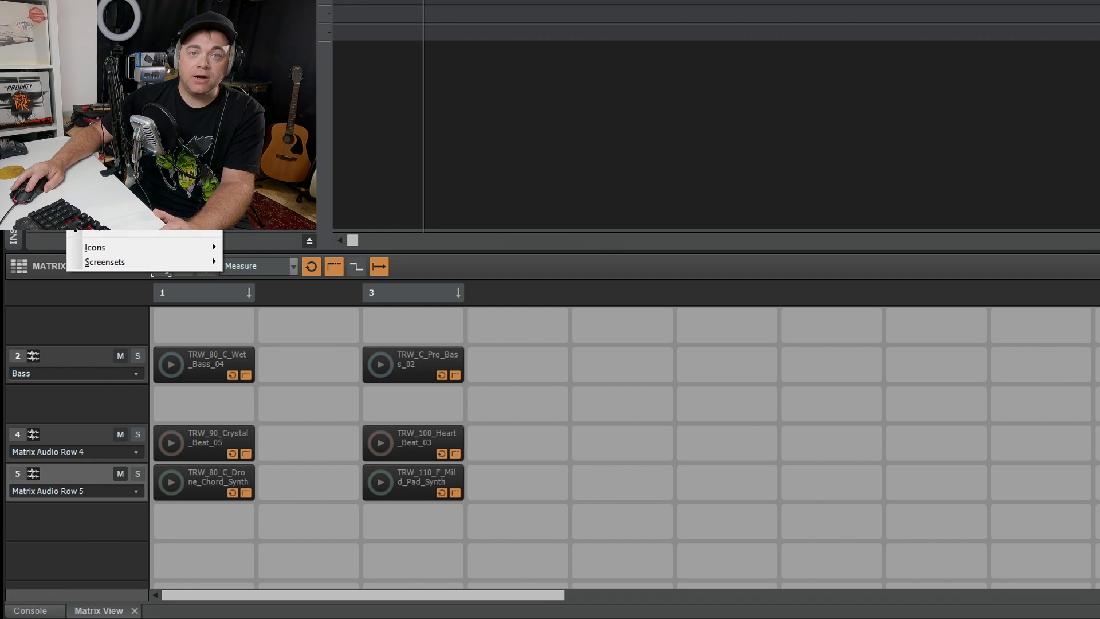
key(alt+2)
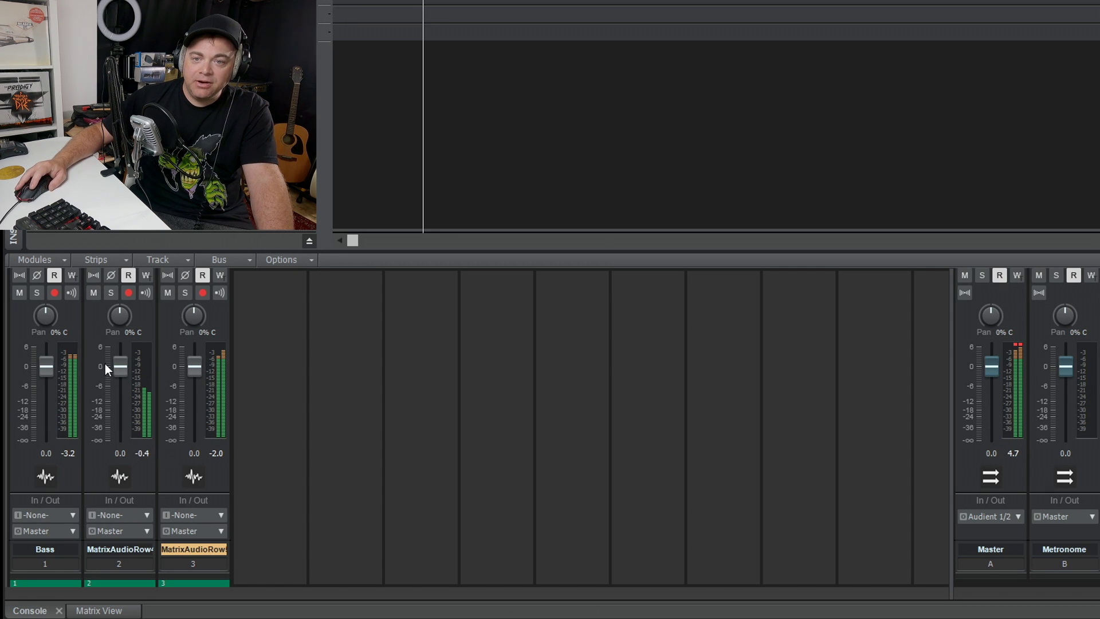
drag(123, 372, 122, 400)
drag(194, 370, 195, 413)
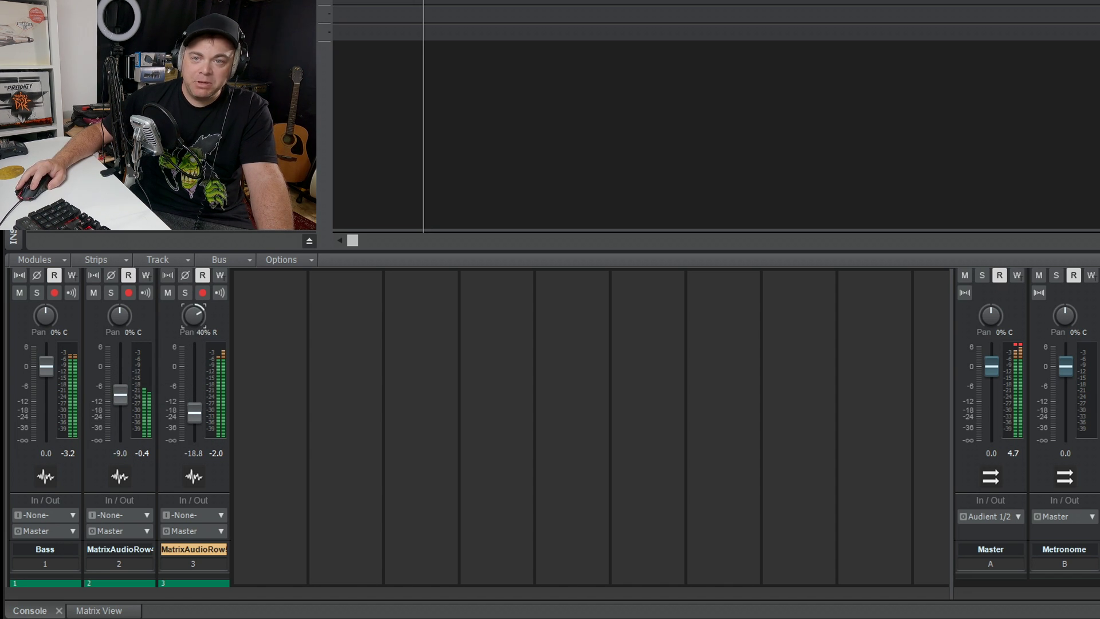
drag(195, 316, 195, 295)
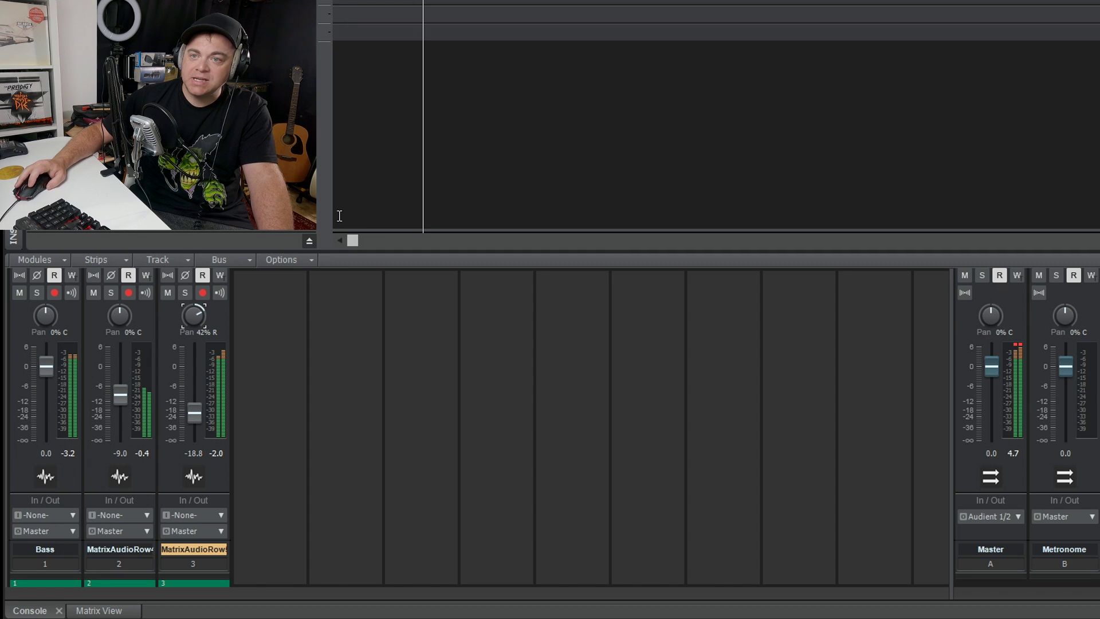
Step: Play column 1, lower the Bass fader to -4.2 dB, then stop all clips
click(95, 611)
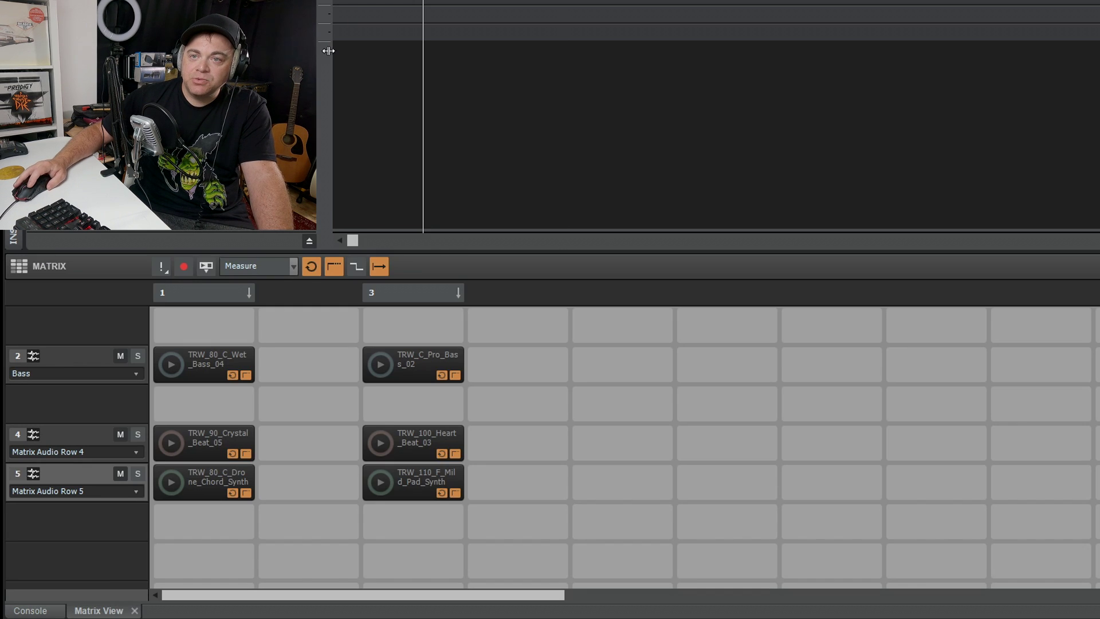
click(193, 294)
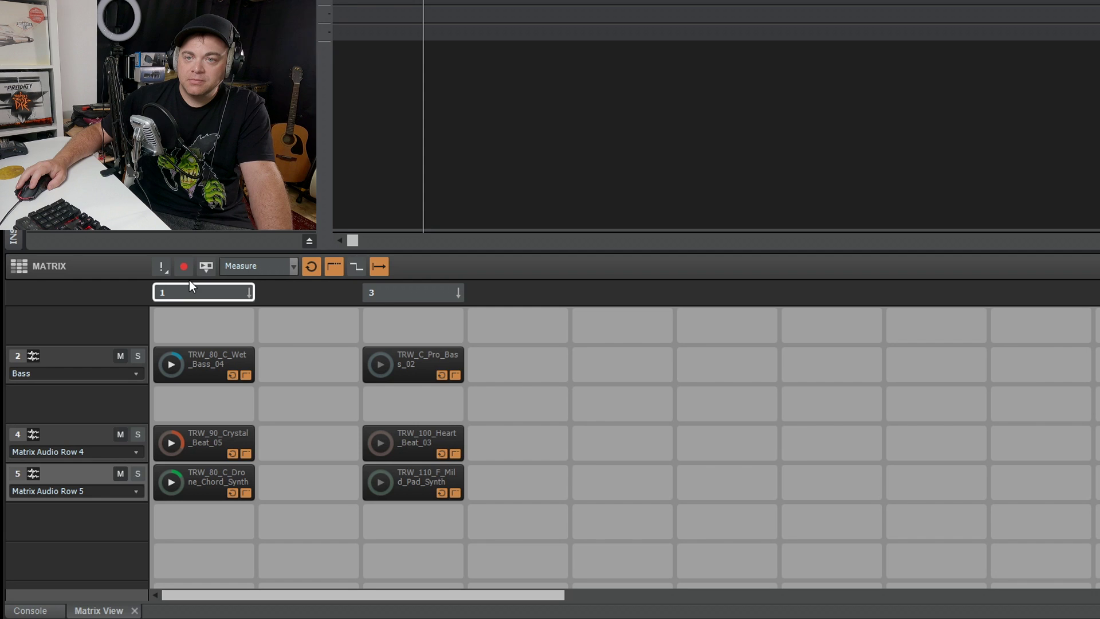
click(23, 611)
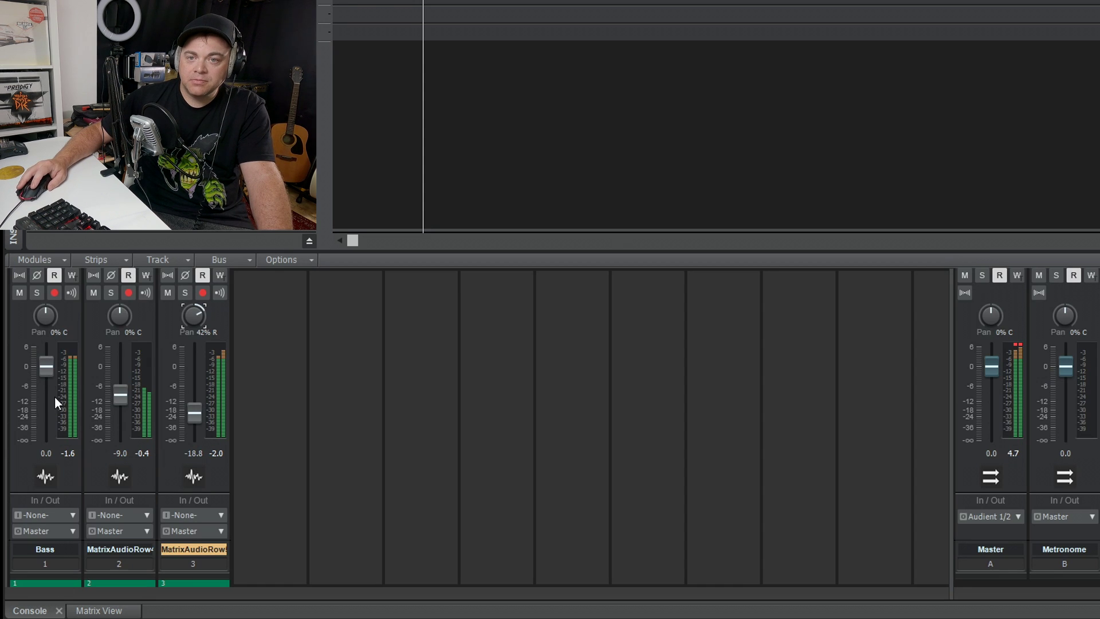
drag(46, 368, 46, 380)
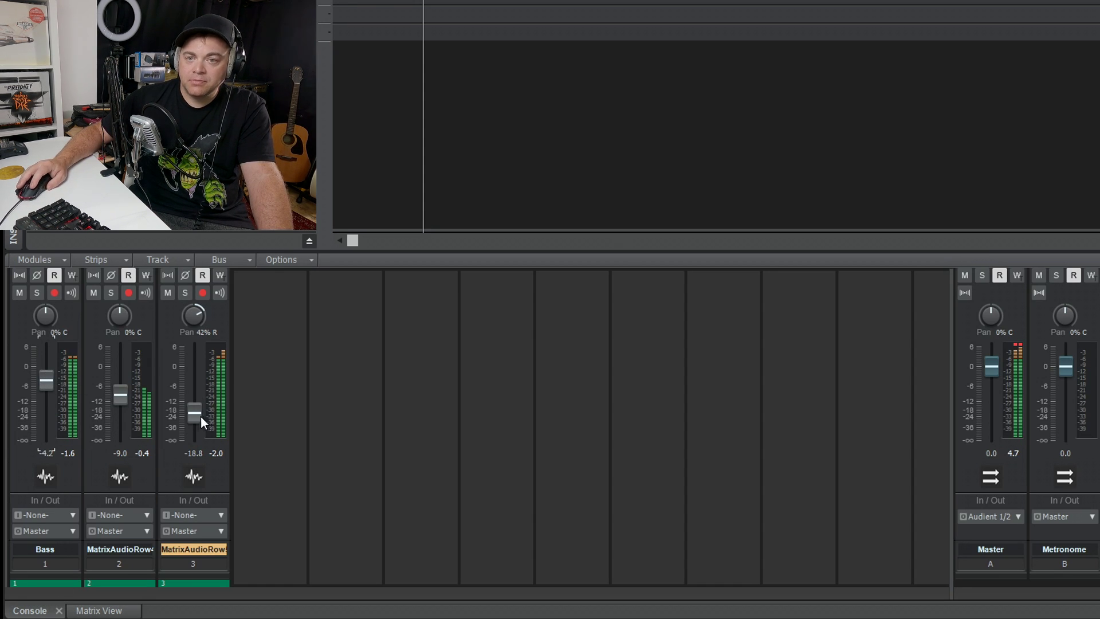
click(98, 611)
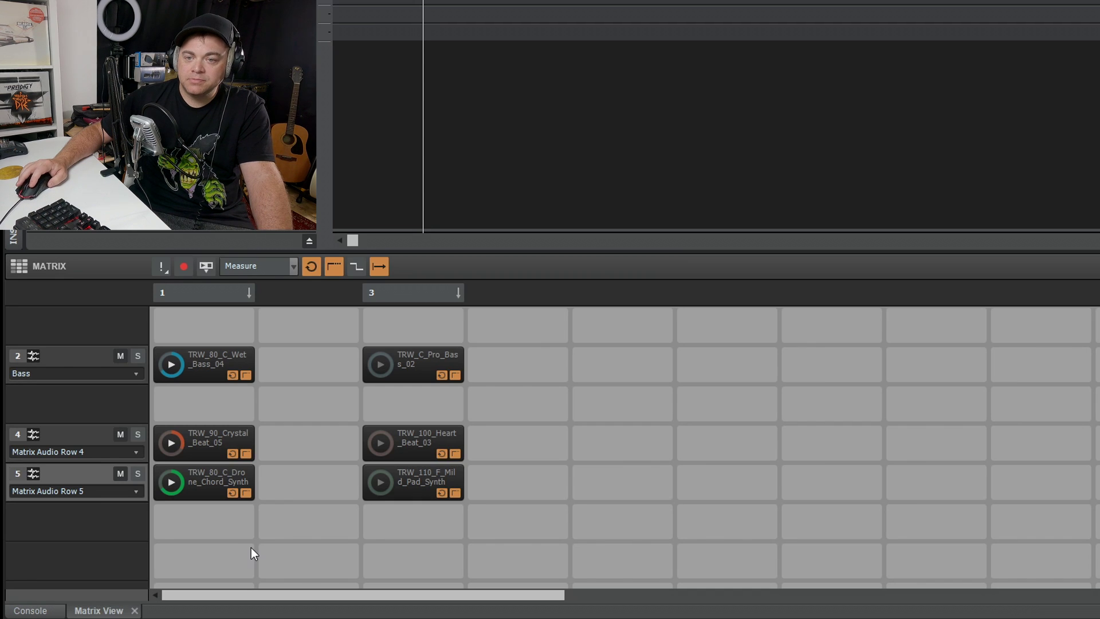
click(162, 267)
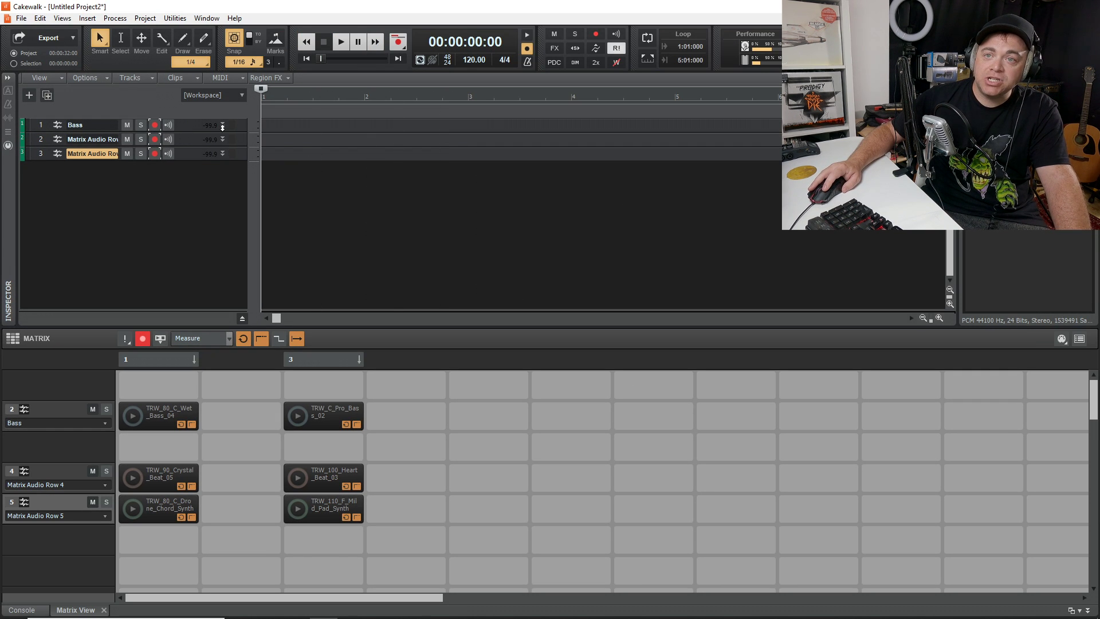
Step: Expand tracks 1, 2 and 3 and enable record-arm on each
click(223, 125)
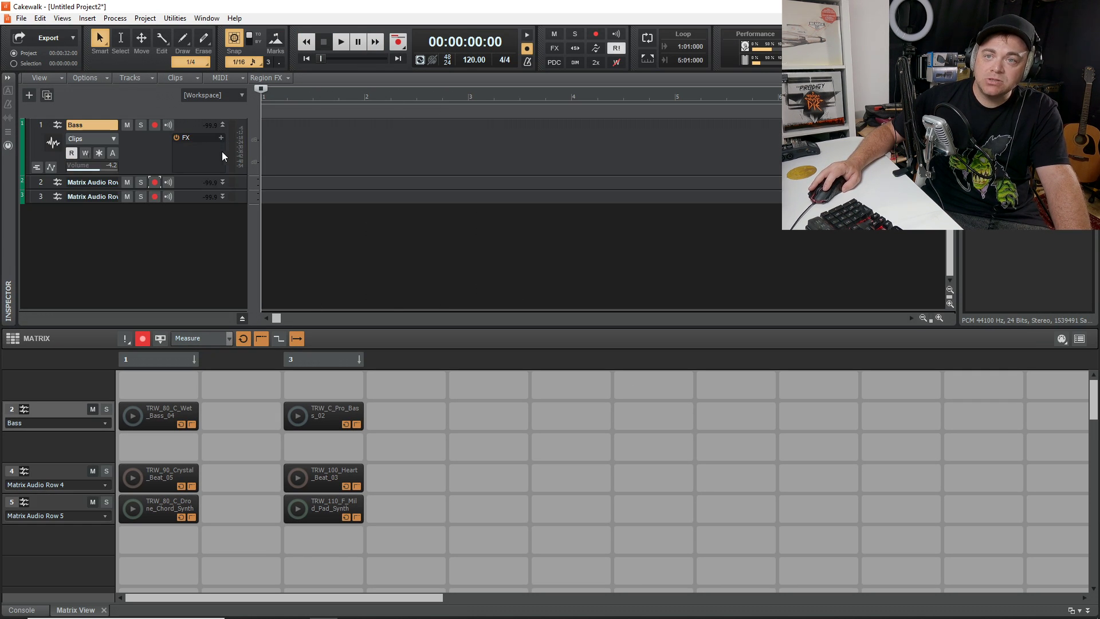
click(222, 182)
click(222, 240)
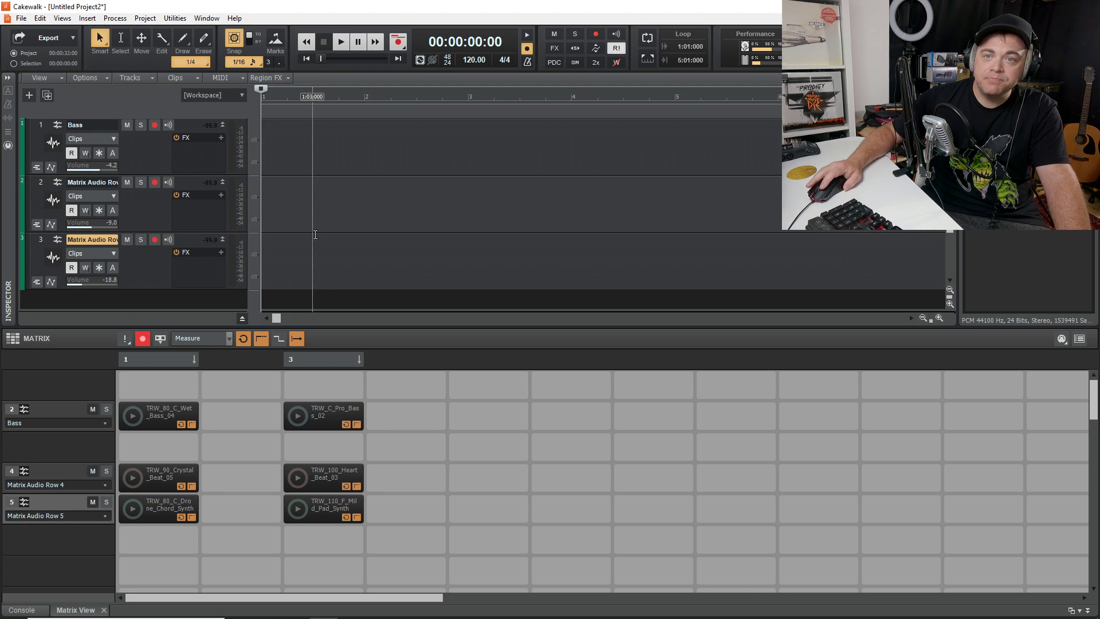
click(154, 125)
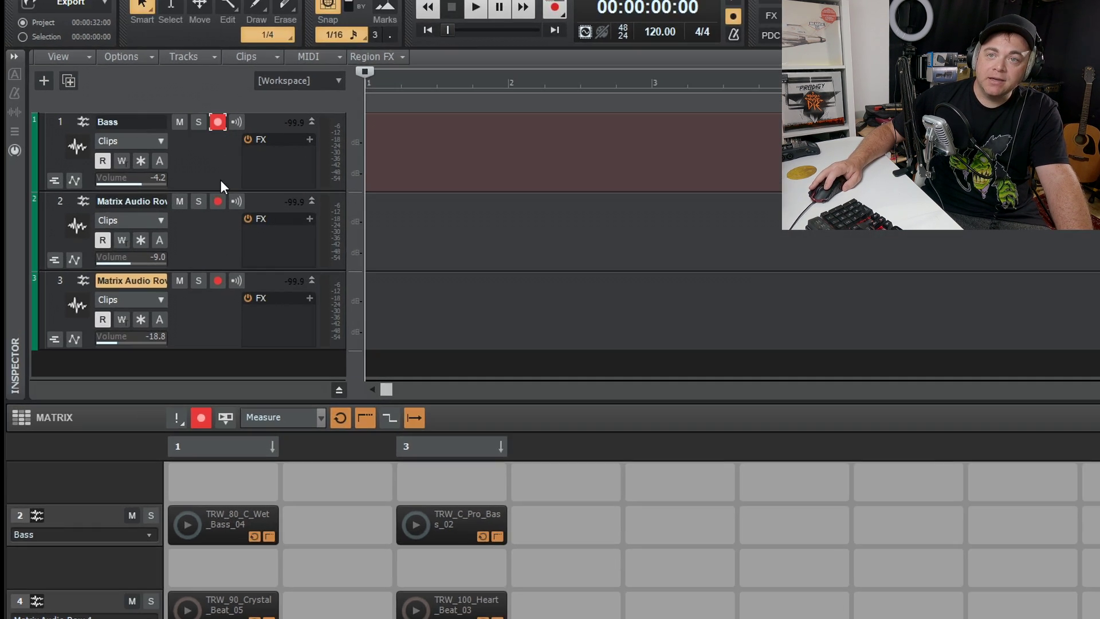
click(217, 202)
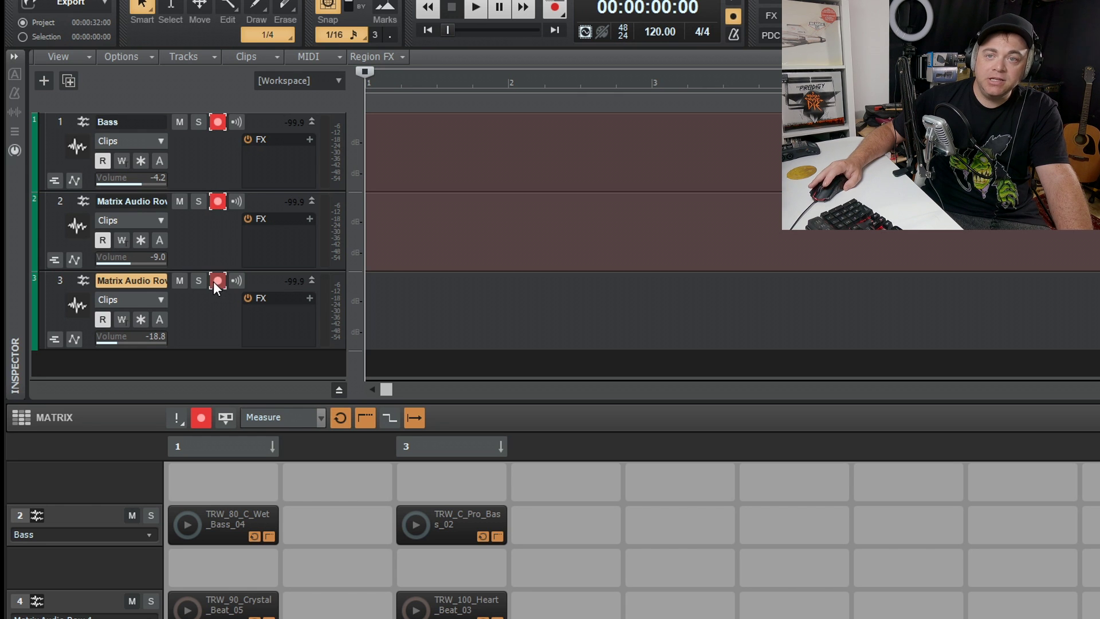
click(217, 281)
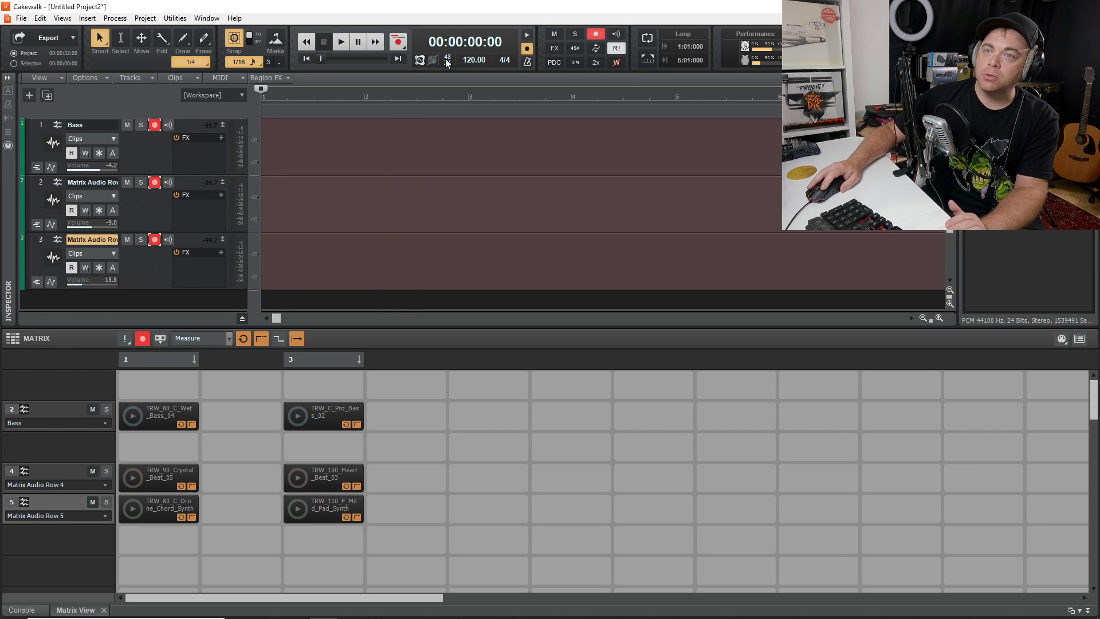
Step: Record a live Matrix take launching Drone, Wet Bass, Crystal Beat, column 3, then column 1
click(398, 43)
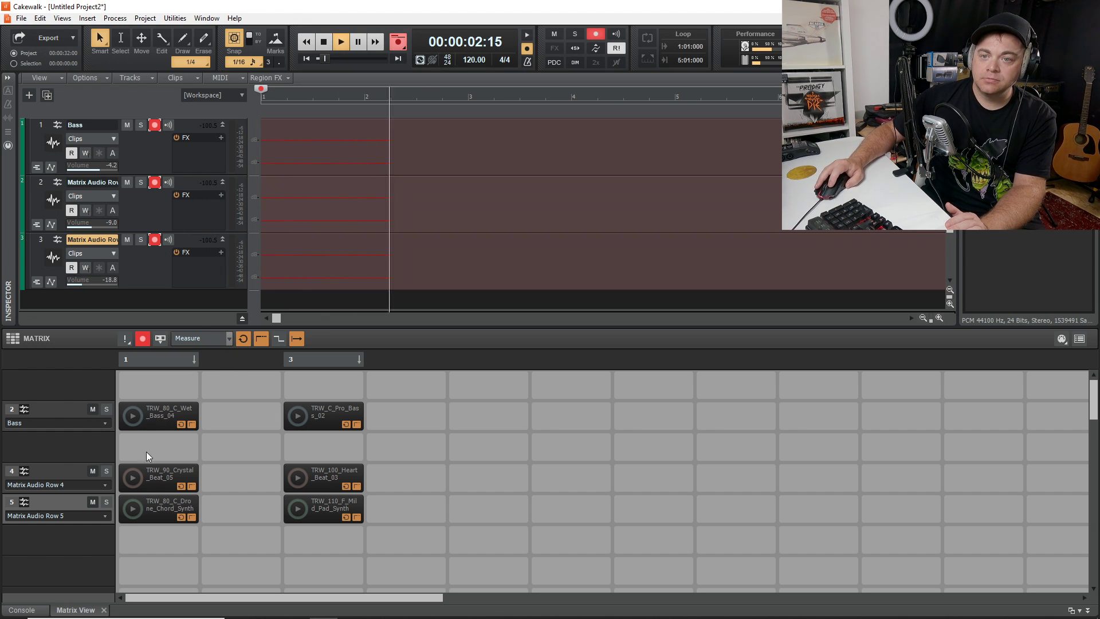
click(133, 509)
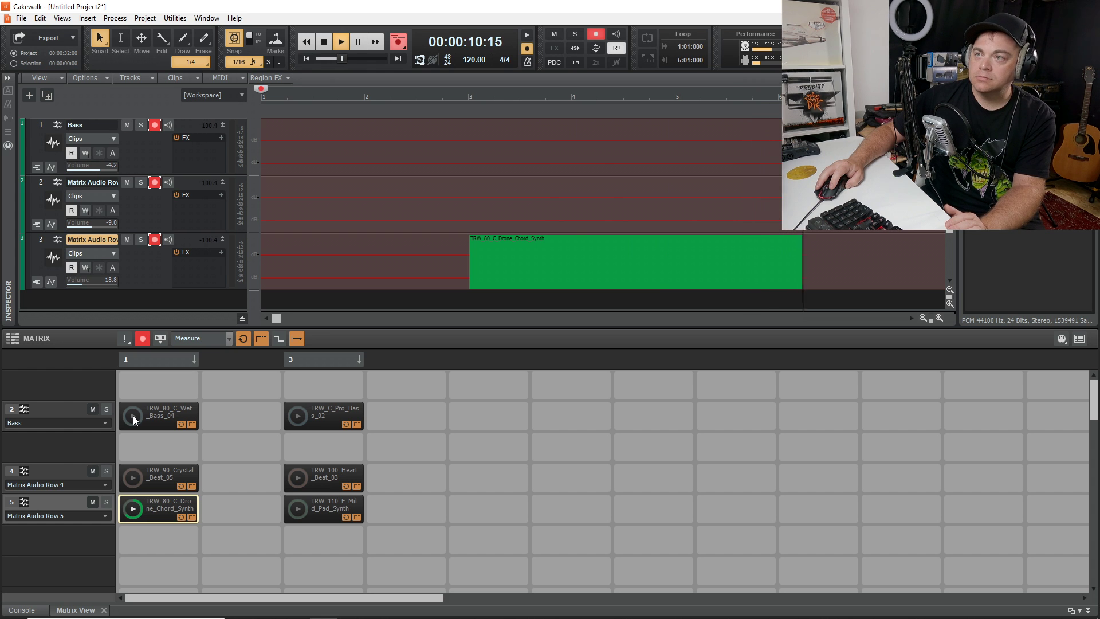
click(133, 415)
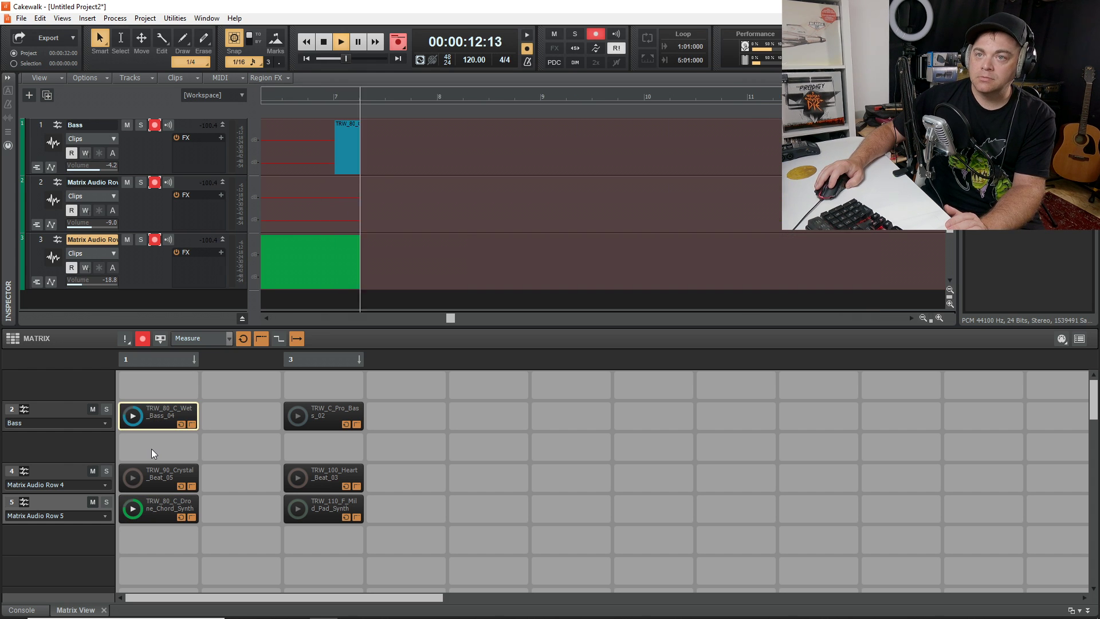
click(133, 476)
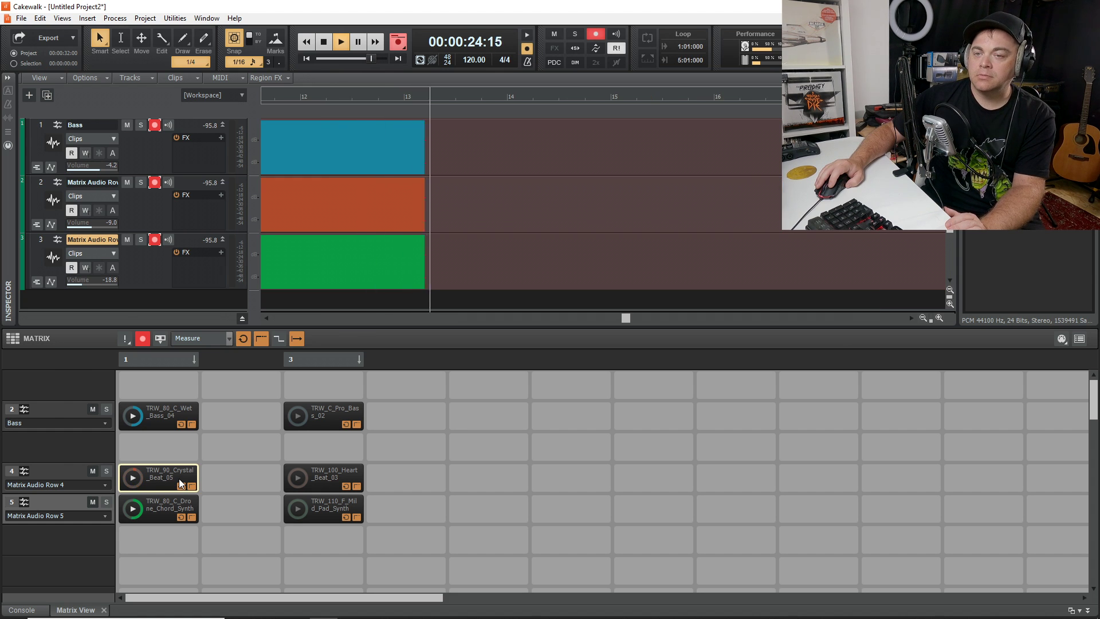
click(356, 359)
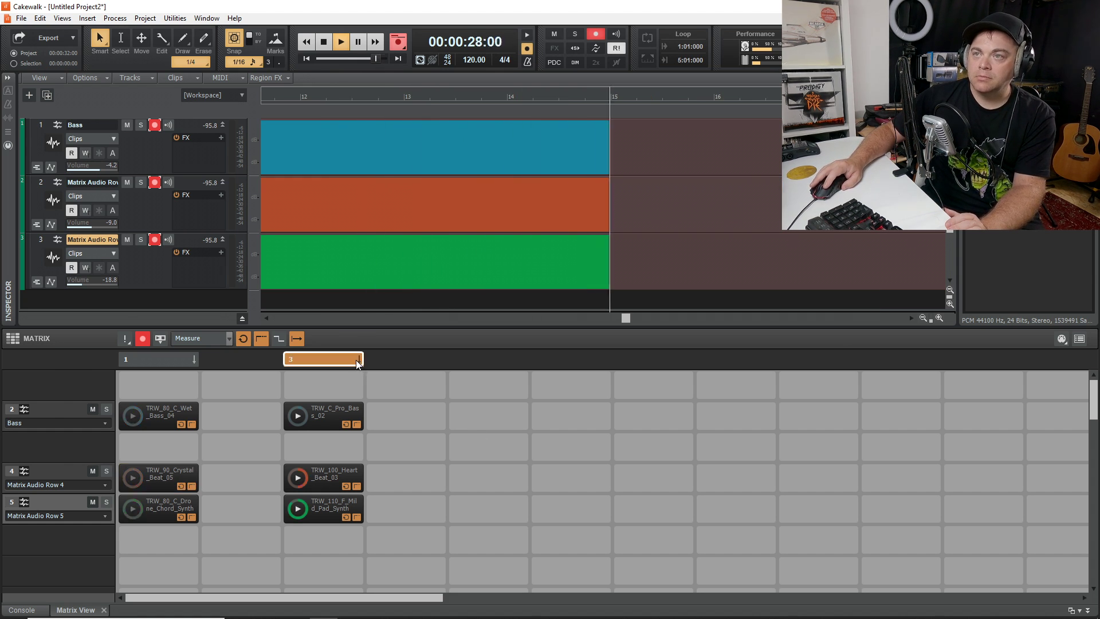
click(183, 359)
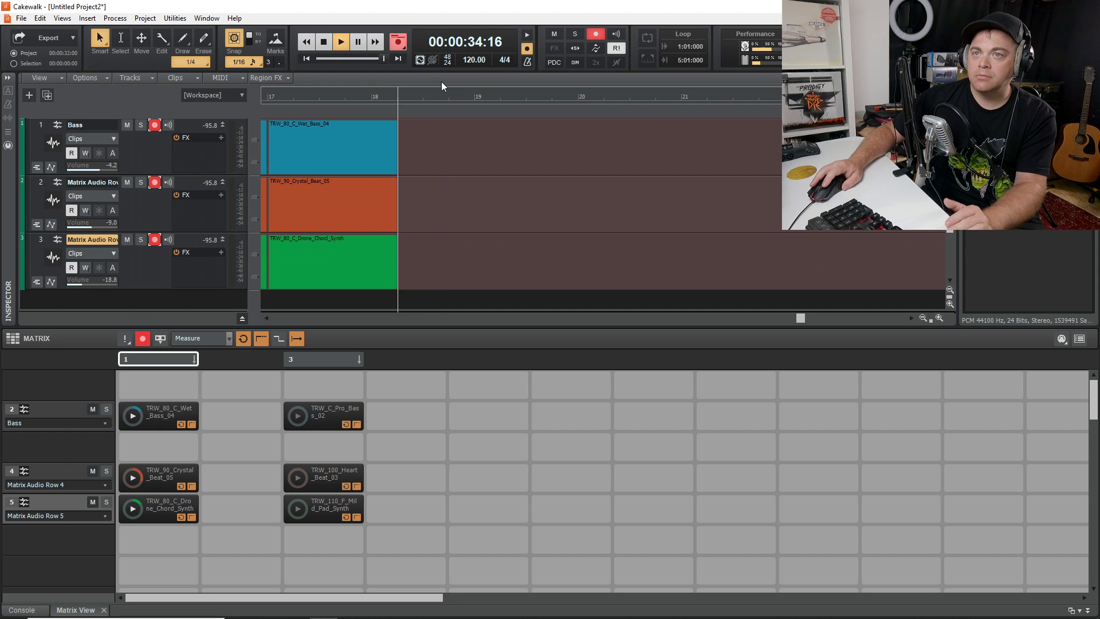
click(325, 42)
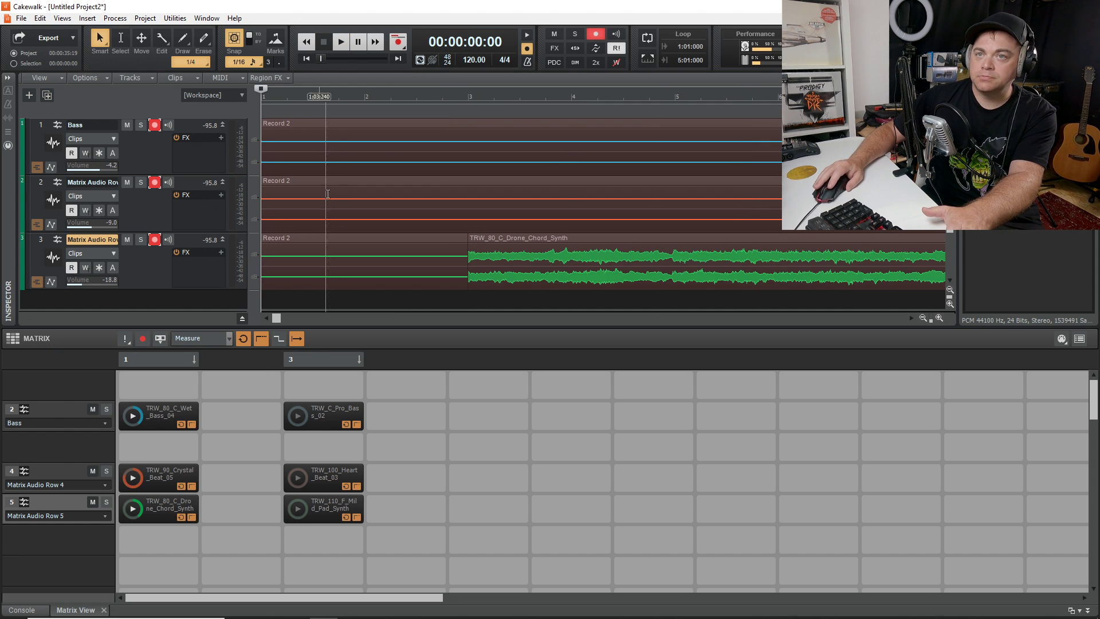
Step: Turn off the Matrix '!' button and play back the recording from measure 12
click(126, 340)
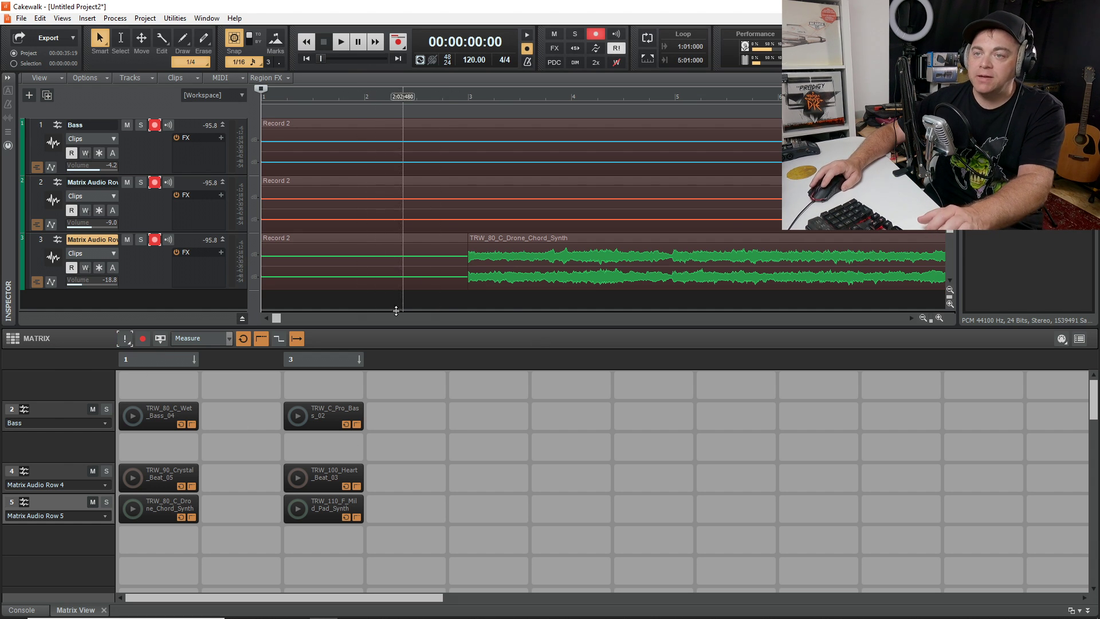
drag(272, 316, 580, 378)
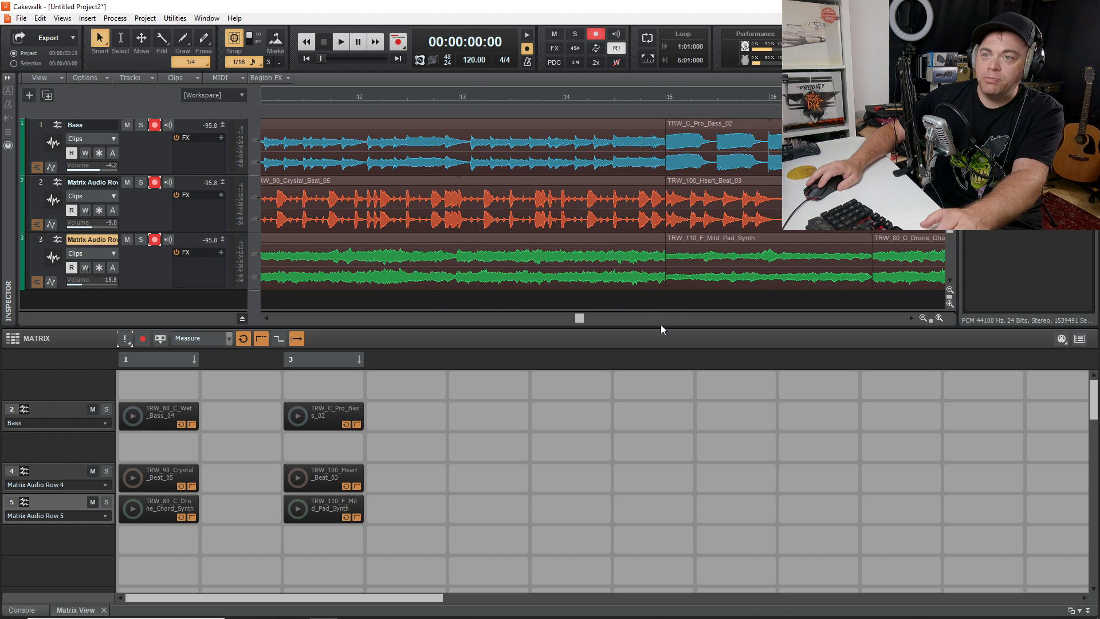
click(356, 288)
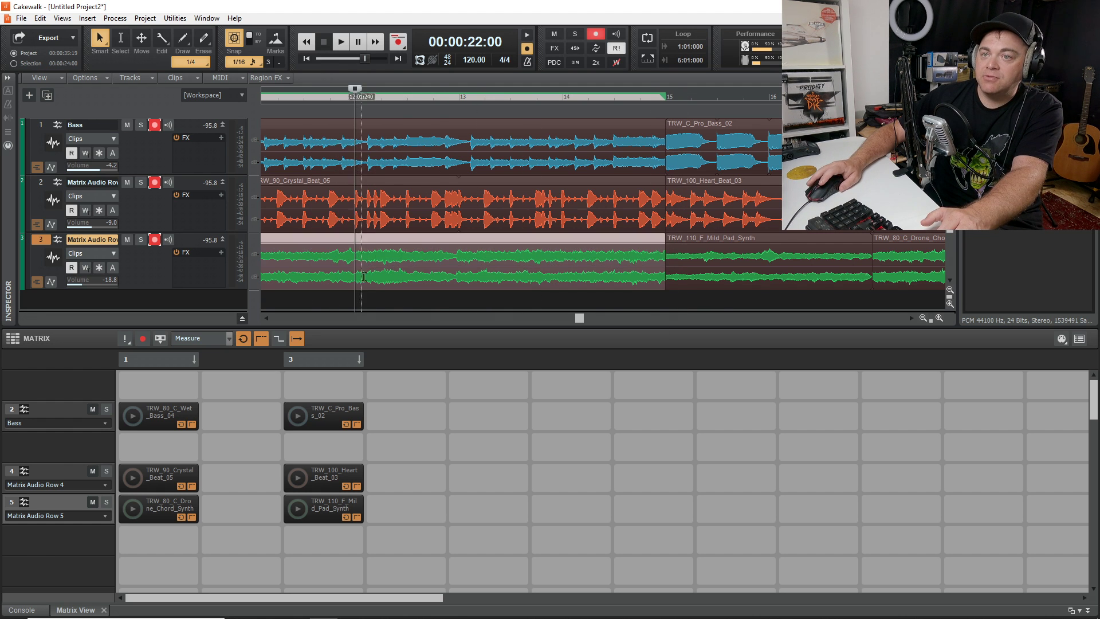
click(341, 37)
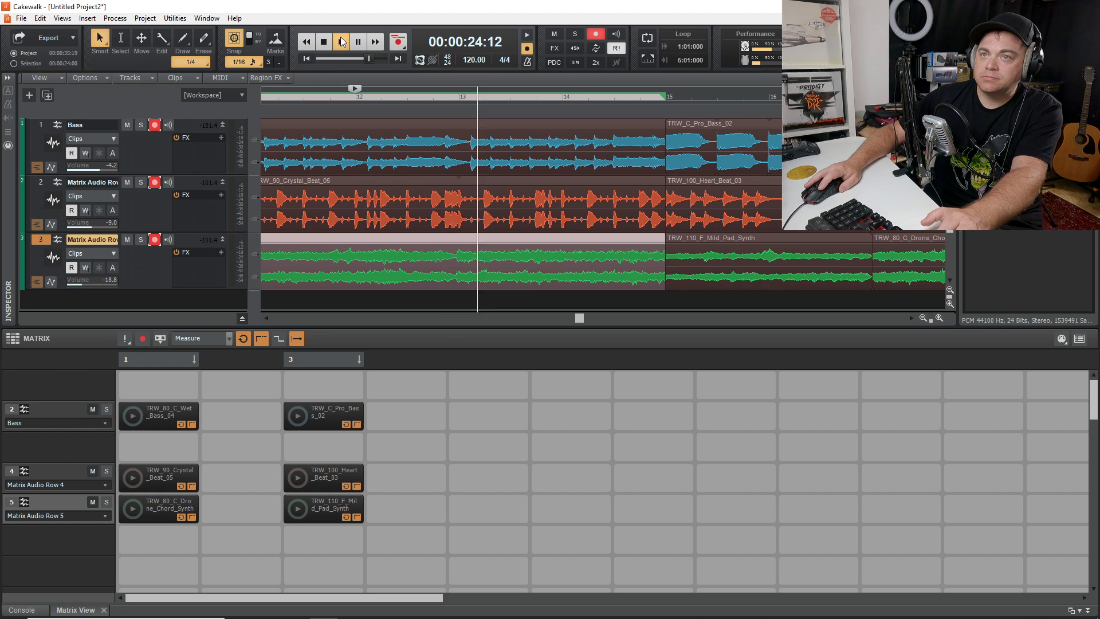
key(space)
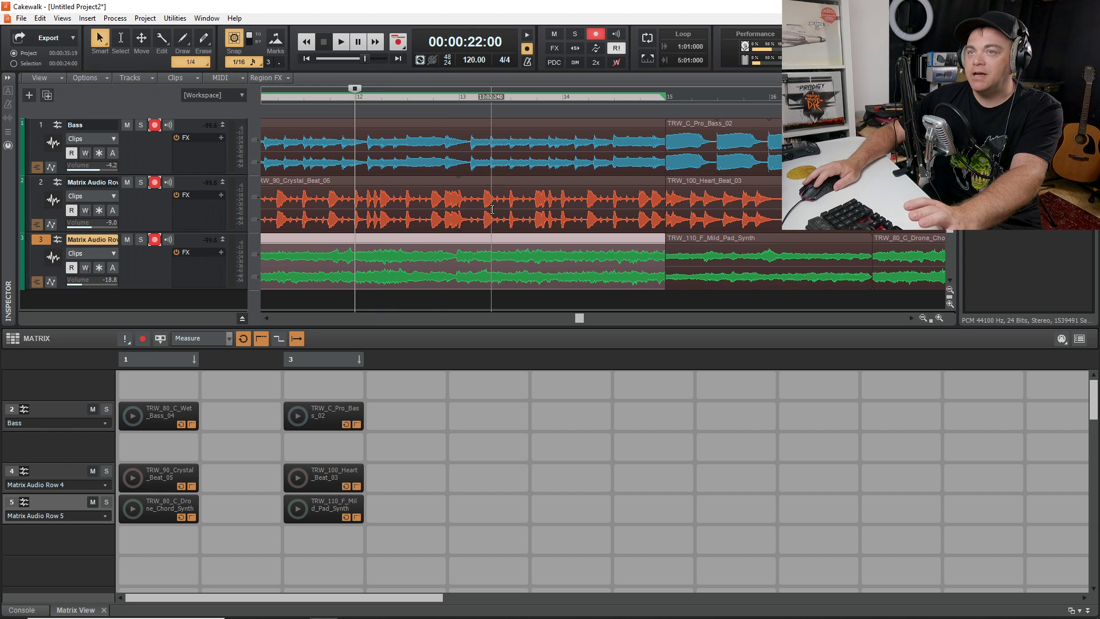
Step: Replay from measure 12, trim track 3's green clip, and add Light Hat to row 6, column 5
click(341, 42)
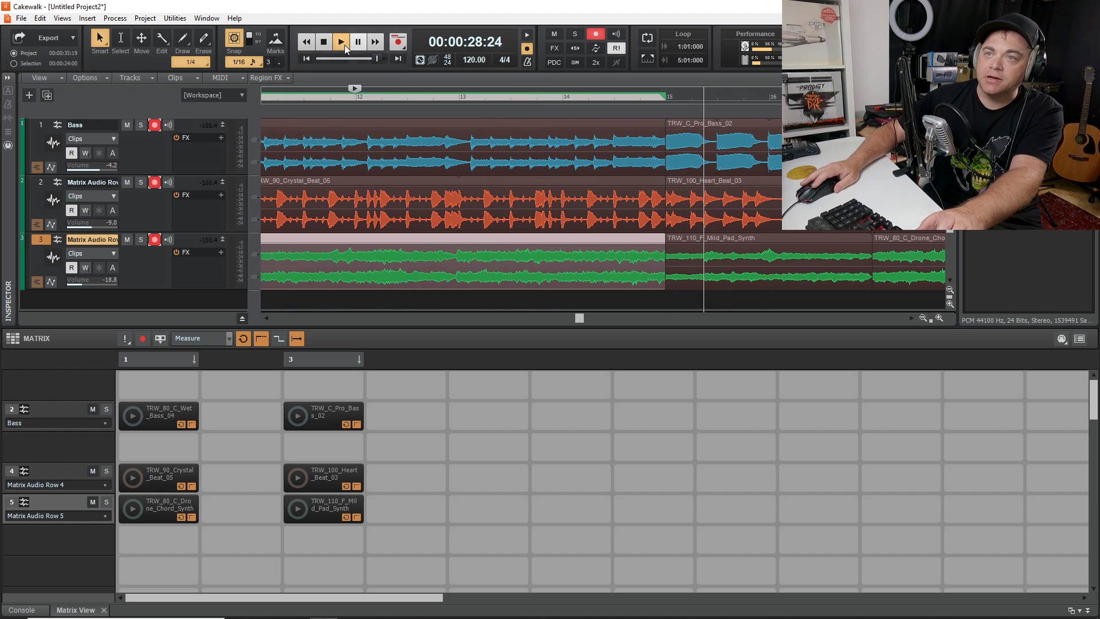
click(324, 42)
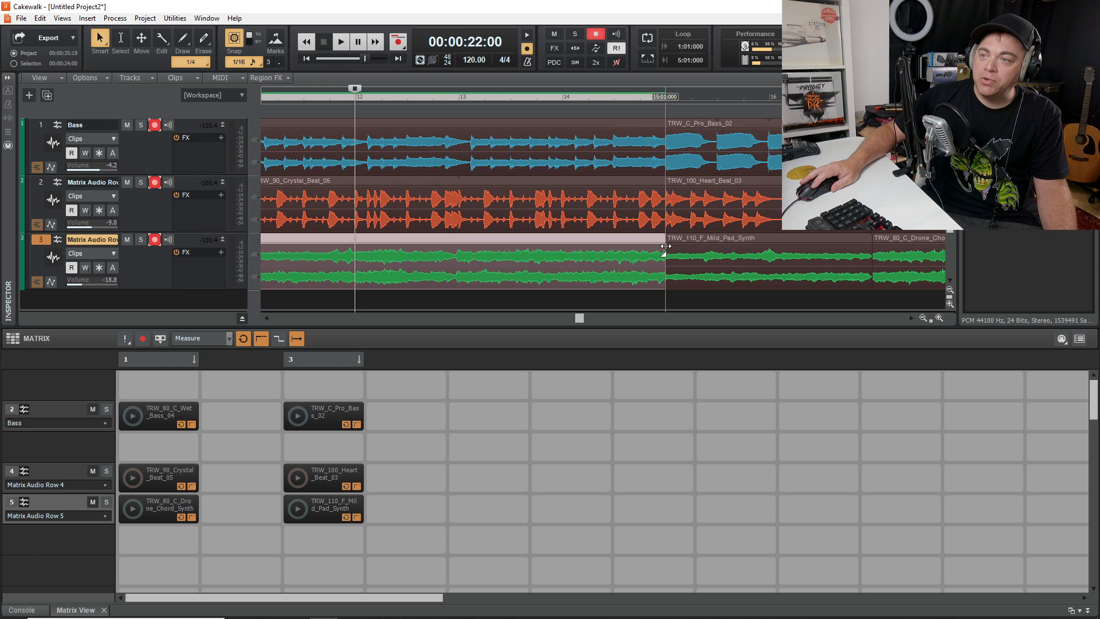
mouse_move(662, 254)
mouse_down()
mouse_move(322, 285)
mouse_move(666, 287)
mouse_up()
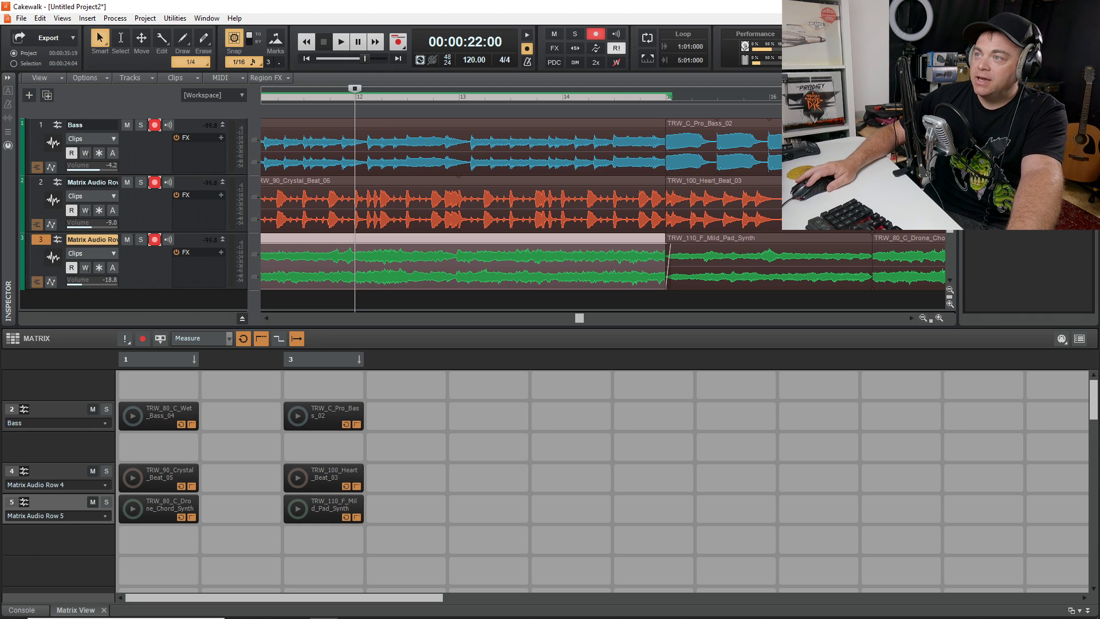
drag(974, 200, 470, 534)
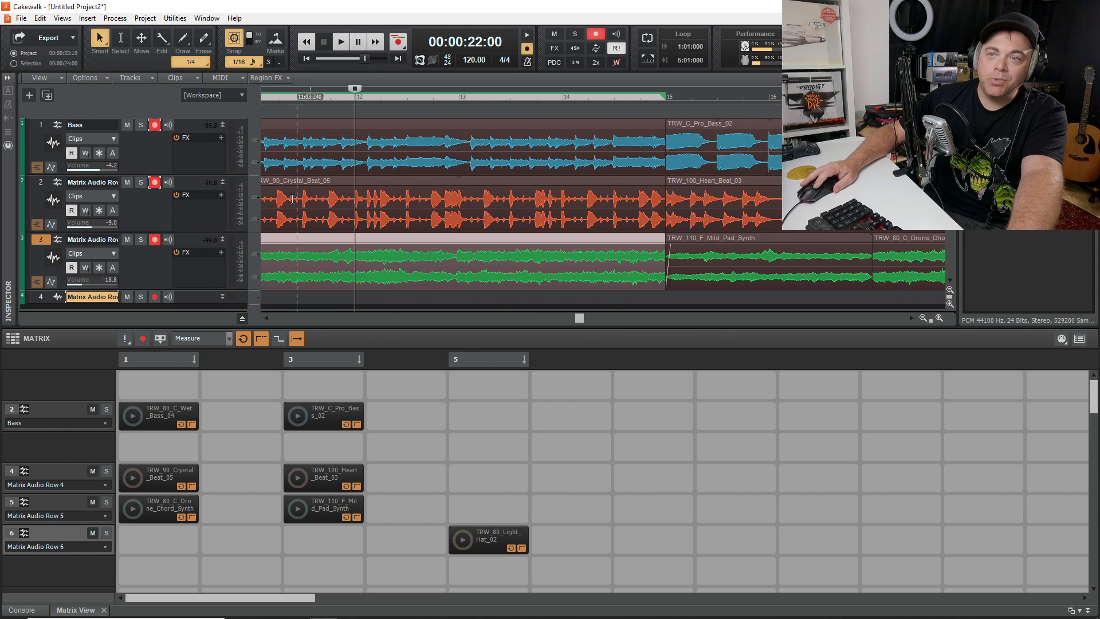
Step: Place the hi-hat loop, rewind to the project start, and arm only track 4
drag(578, 317, 268, 327)
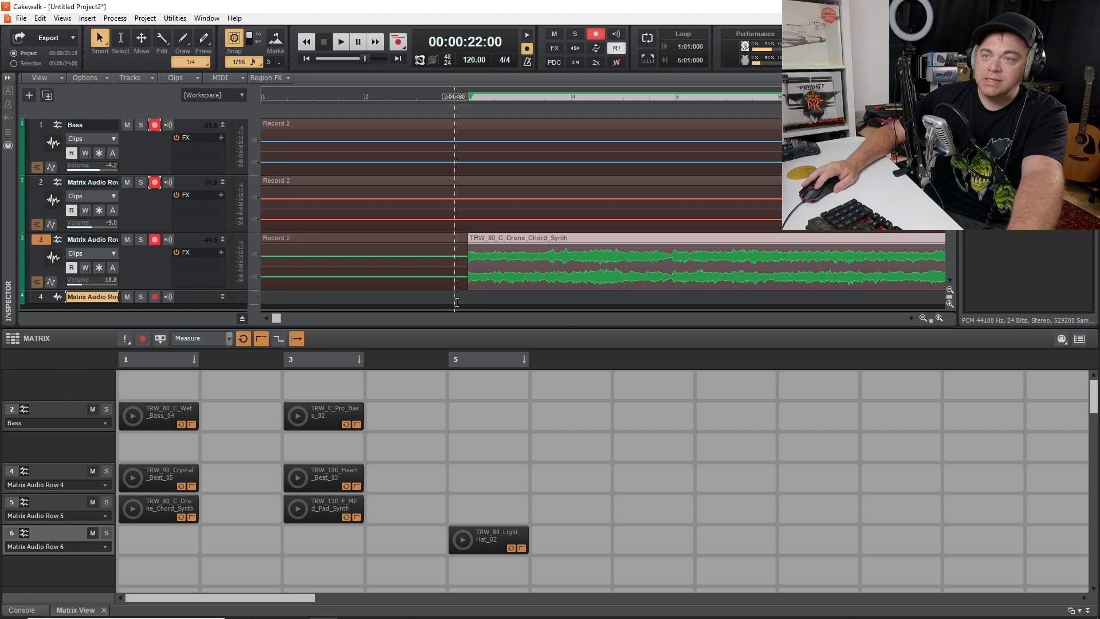
click(261, 297)
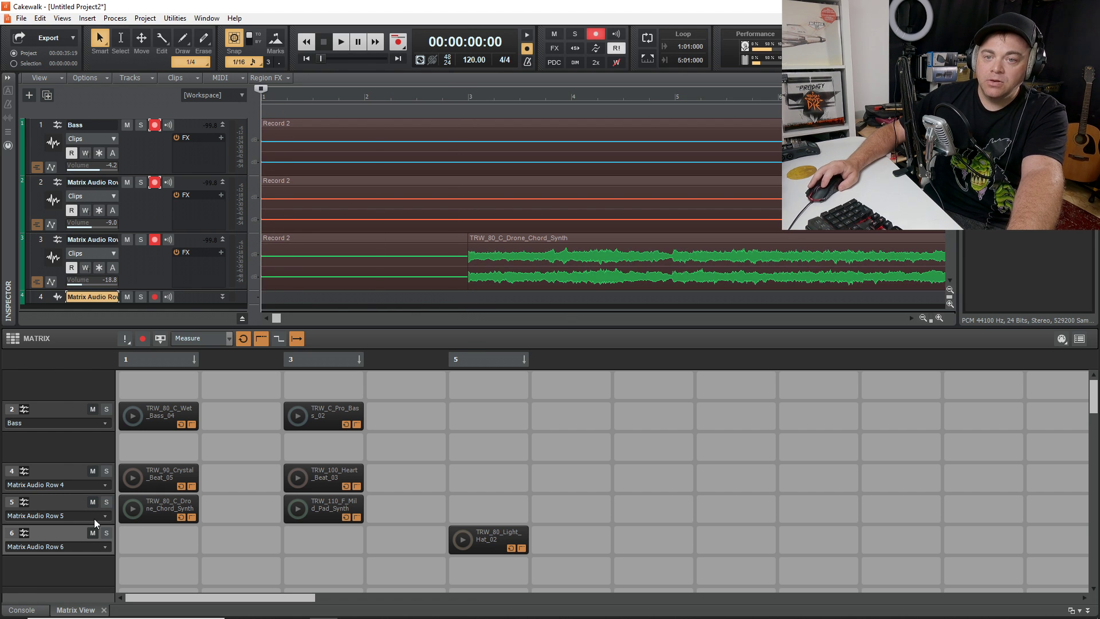
click(155, 240)
click(155, 182)
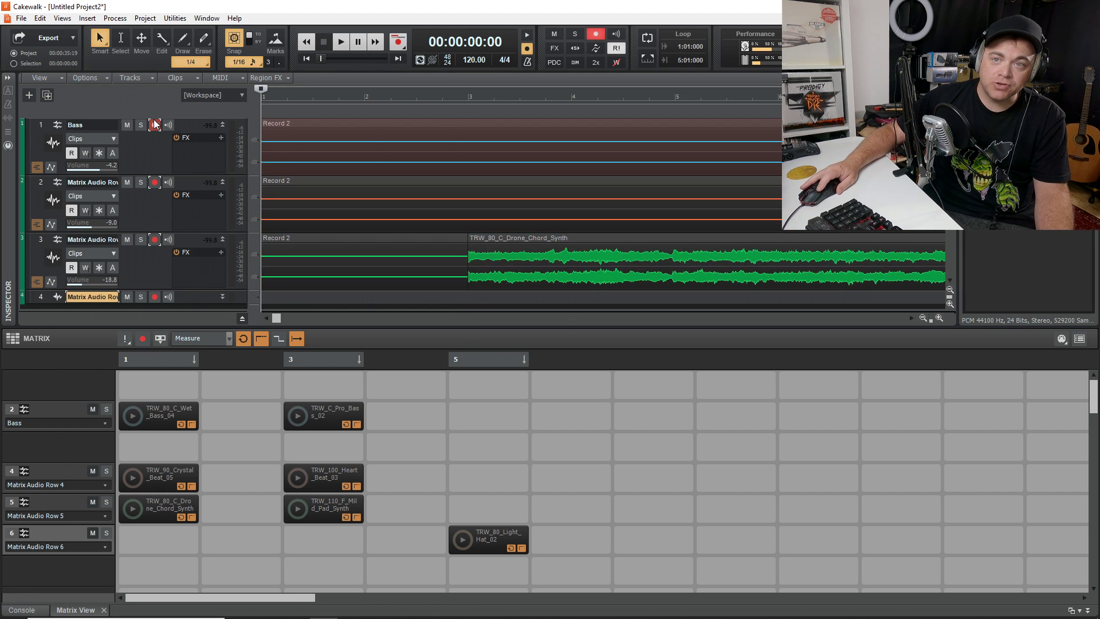
click(155, 124)
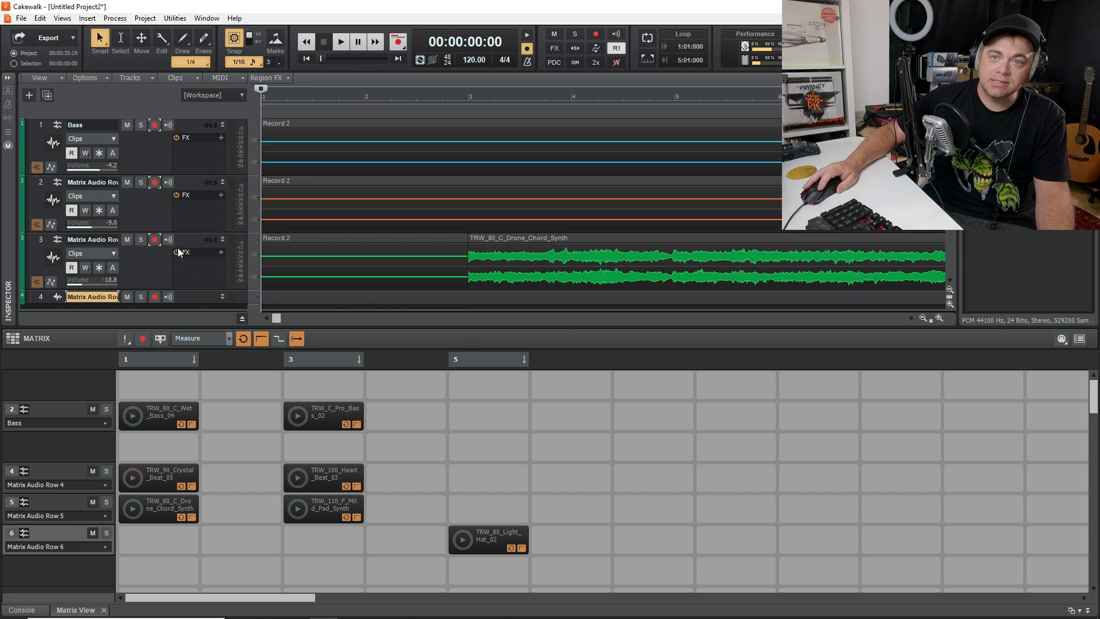
click(153, 297)
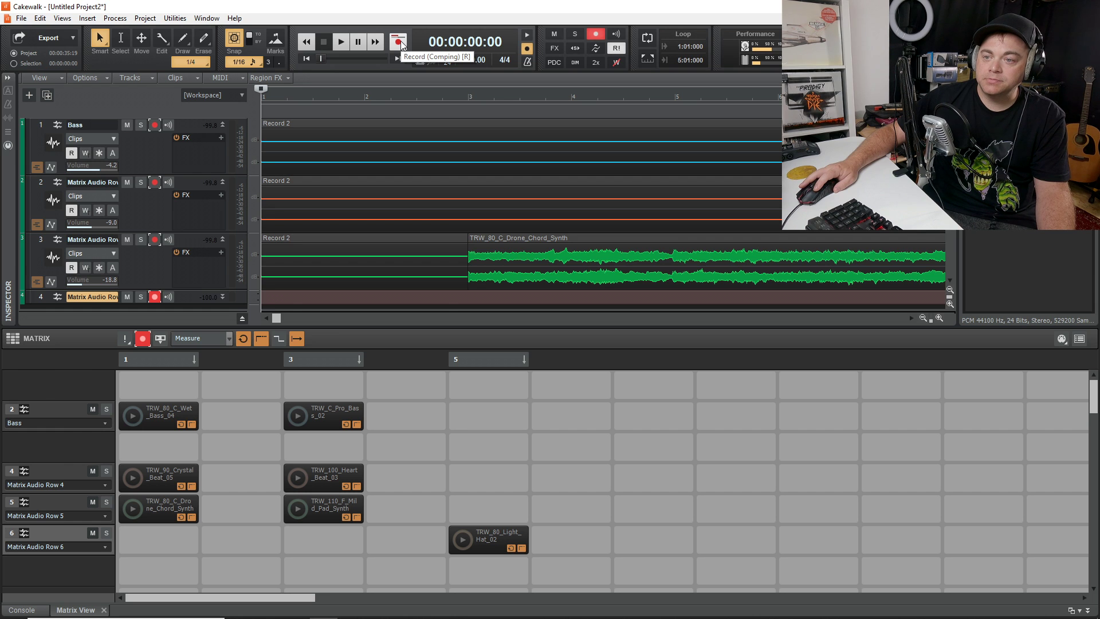
Step: Record the live-launched TRW_80_Light_Hat_02 loop onto track 4
click(400, 42)
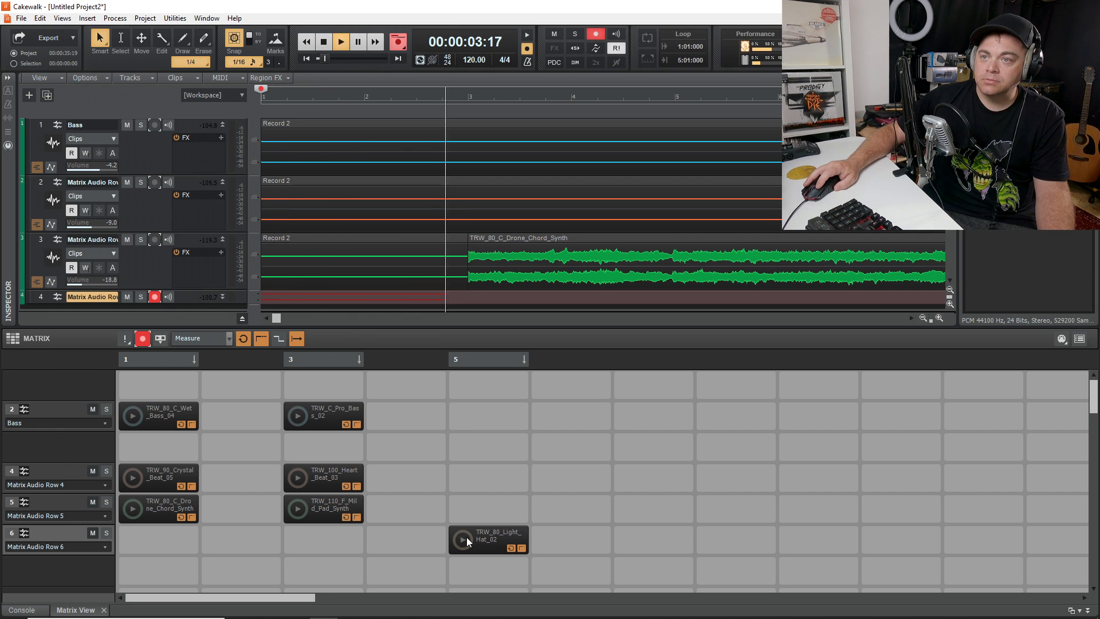
click(463, 539)
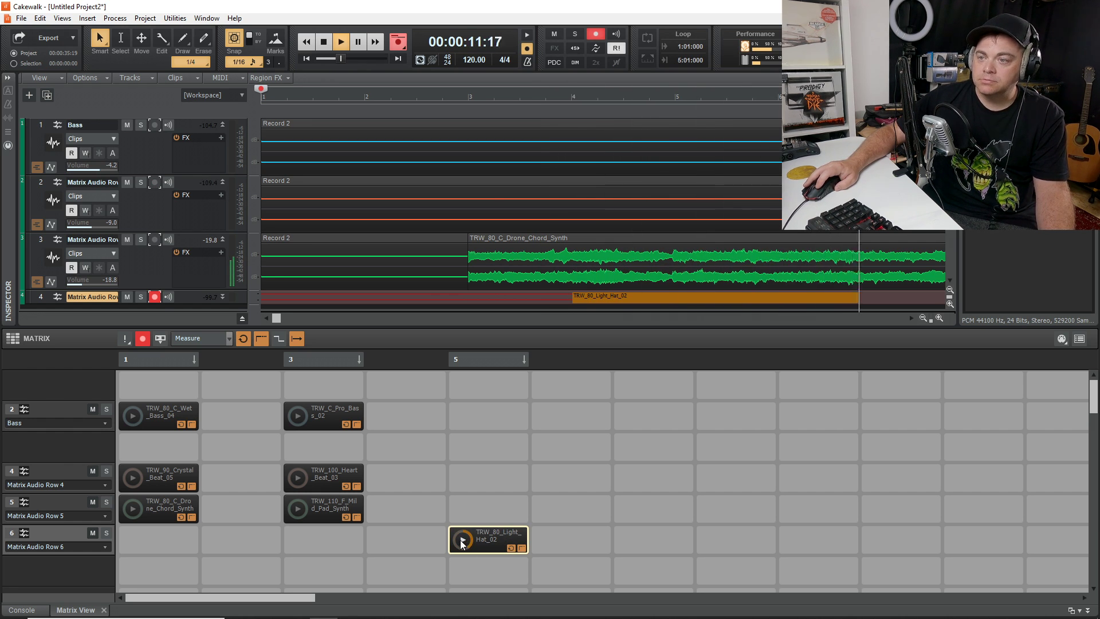
click(324, 42)
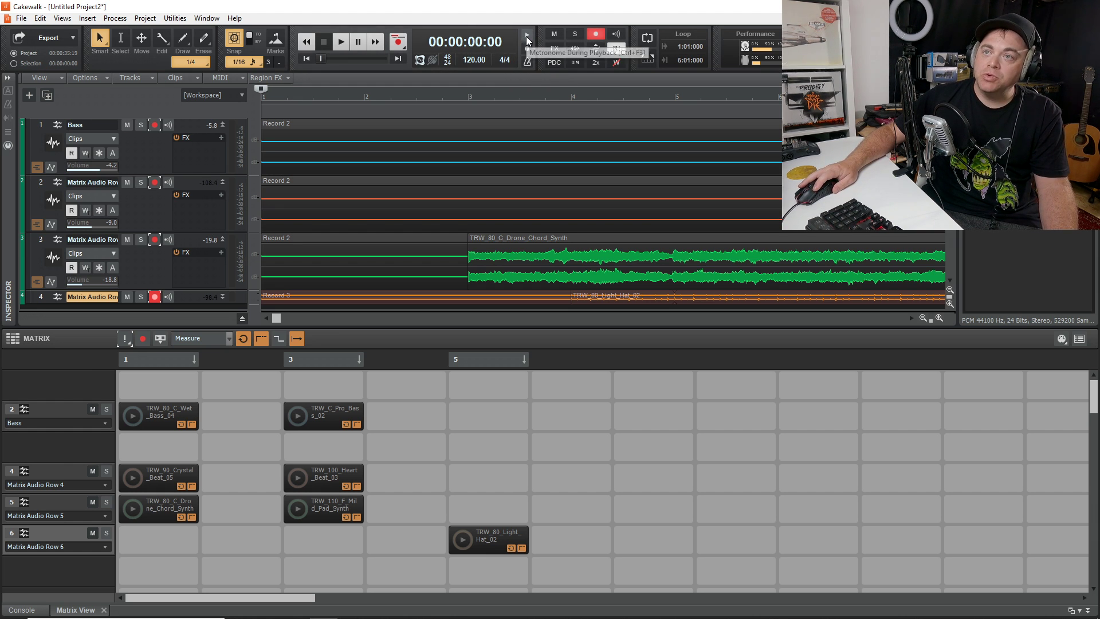
Step: Enable the metronome during recording and leave it off during playback
click(526, 36)
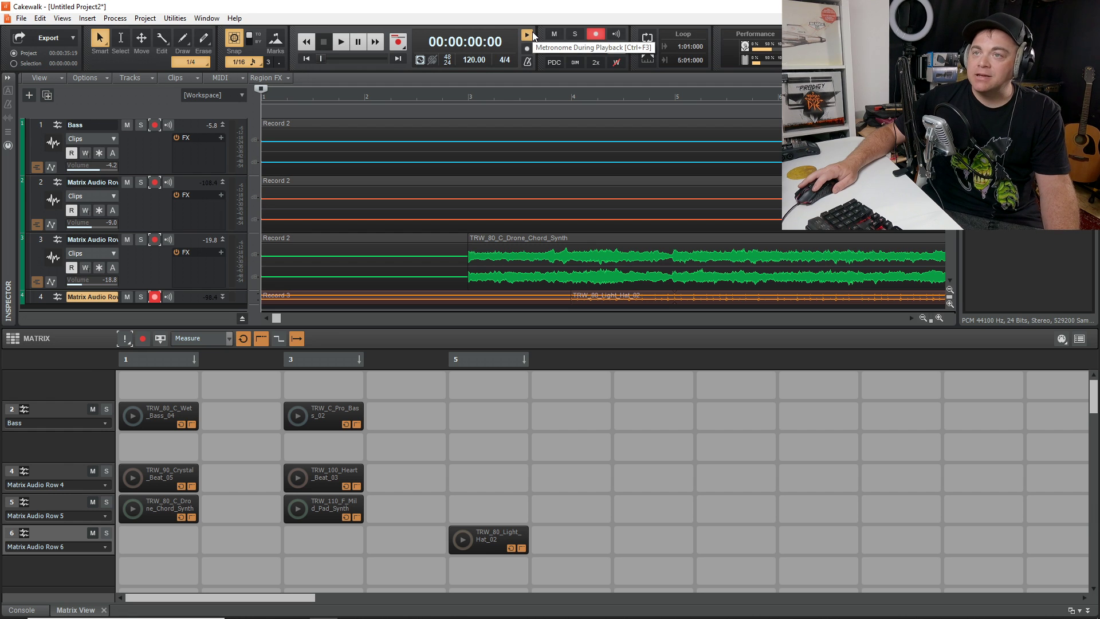
click(528, 49)
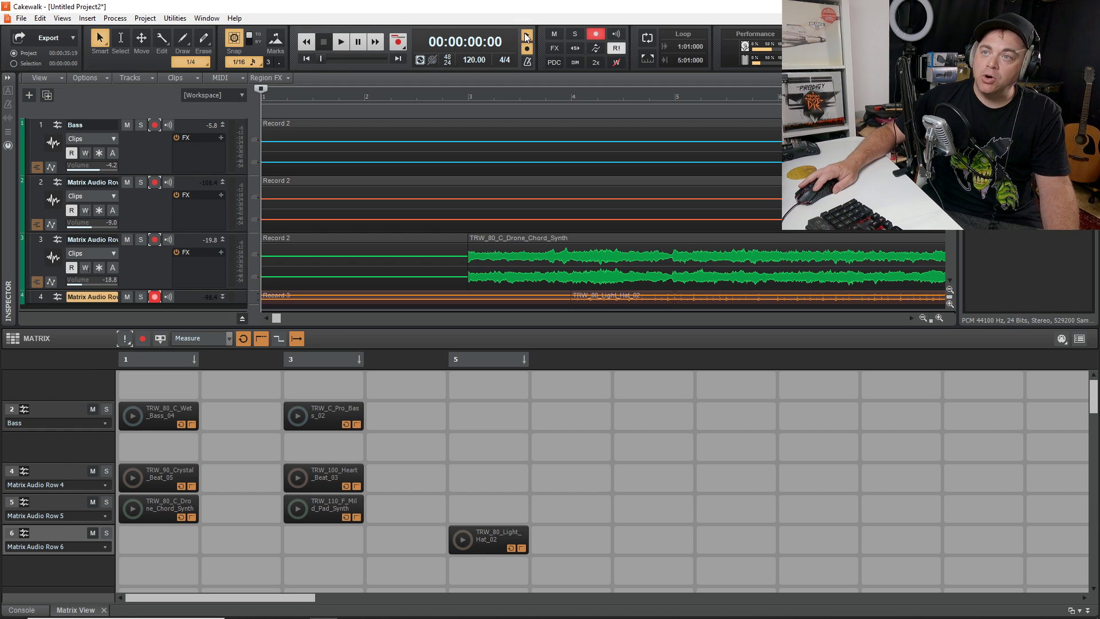
click(527, 37)
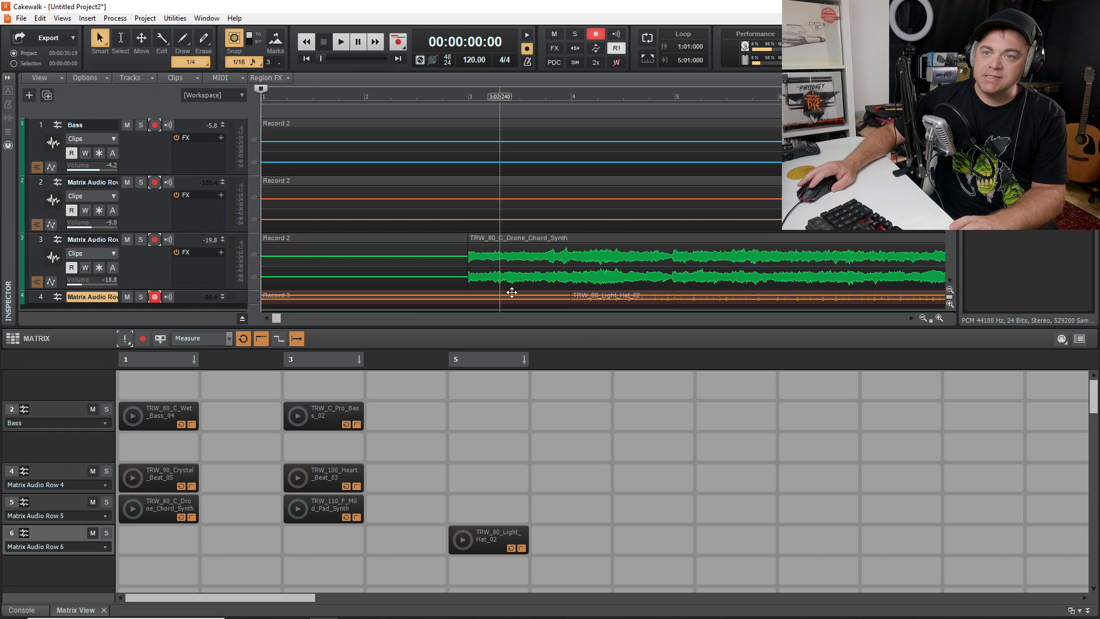
Step: Toggle Global Loop Mode and set TRW_90_Crystal_Beat_05 to play once instead of looping
click(244, 338)
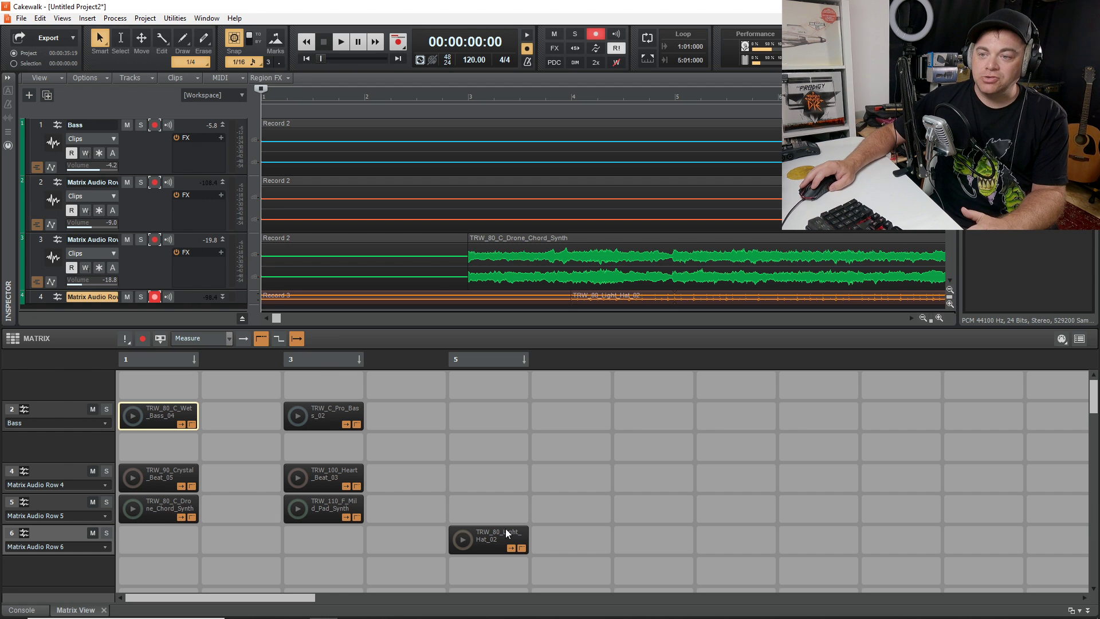
click(455, 542)
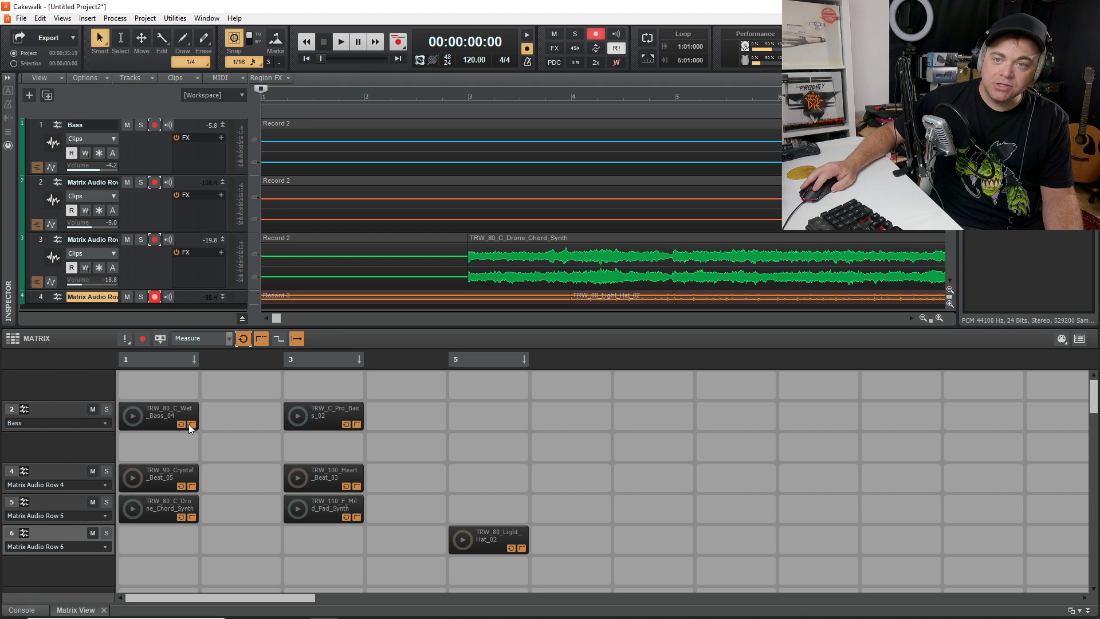
click(181, 485)
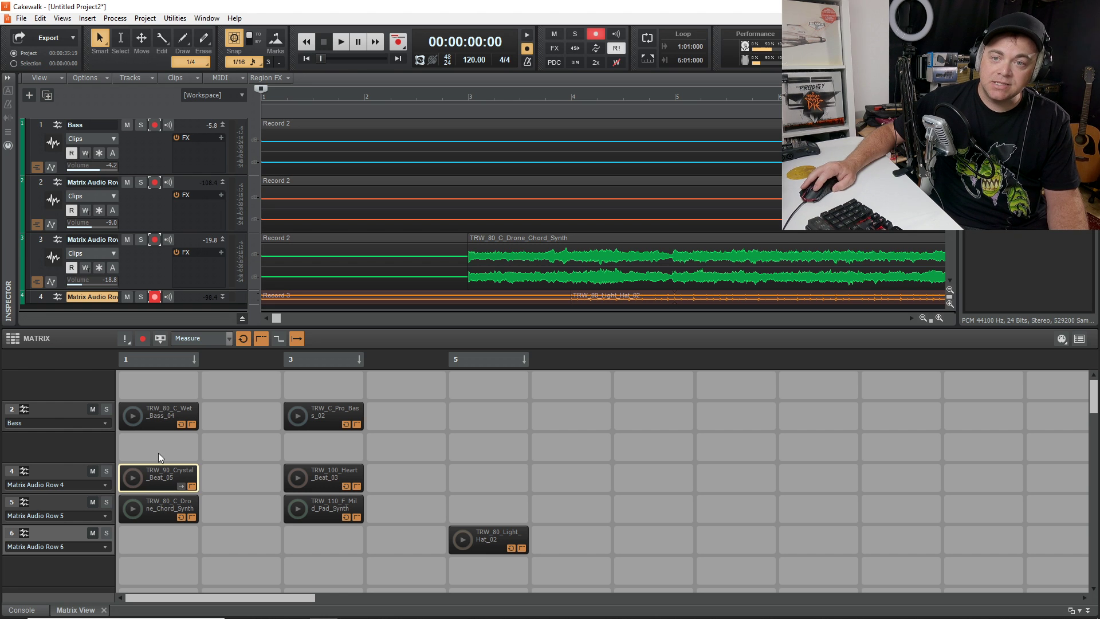
click(172, 505)
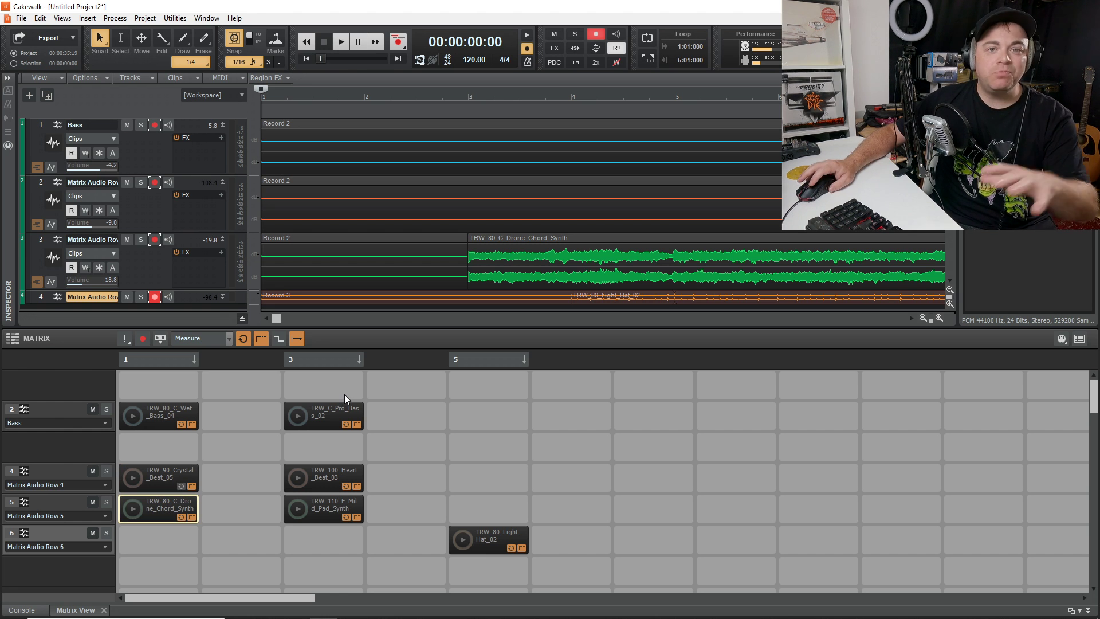